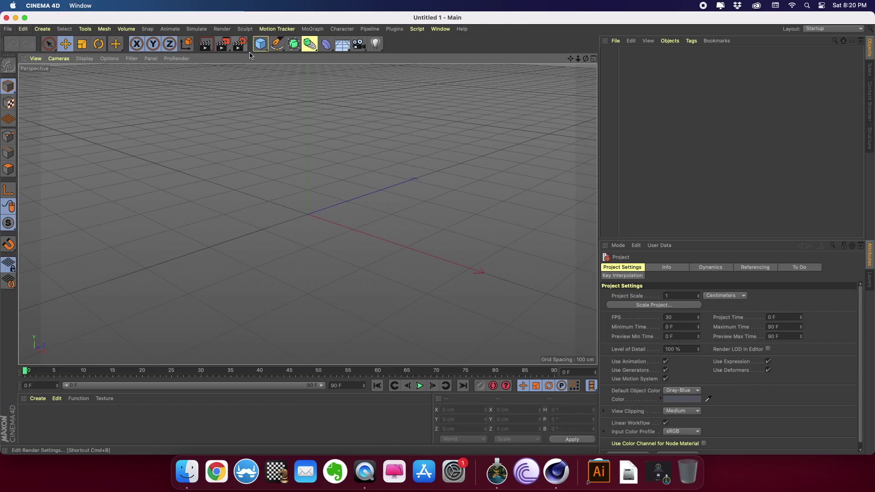
- Add a torus primitive and cut its ring radius from 200 cm to 105 cm
{"action": "left_click", "coordinate": [260, 44]}
{"action": "left_click", "coordinate": [296, 91]}
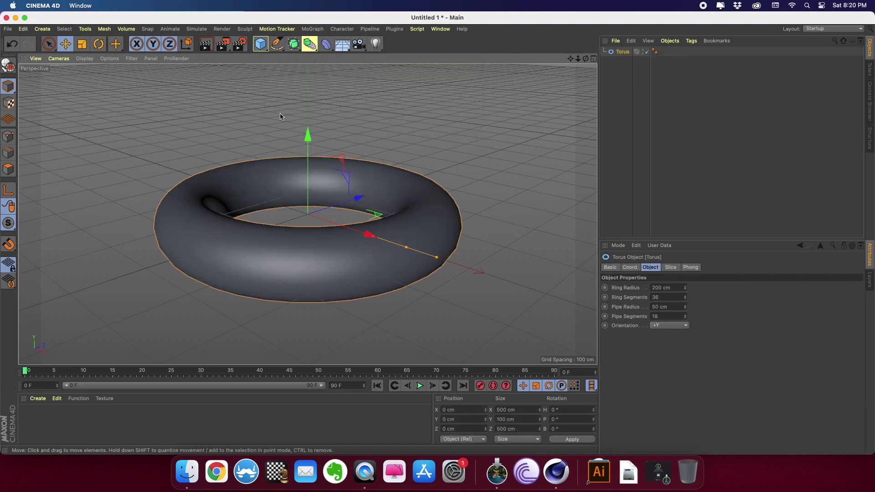
{"action": "scroll", "coordinate": [359, 176], "scroll_direction": "up", "scroll_amount": 5}
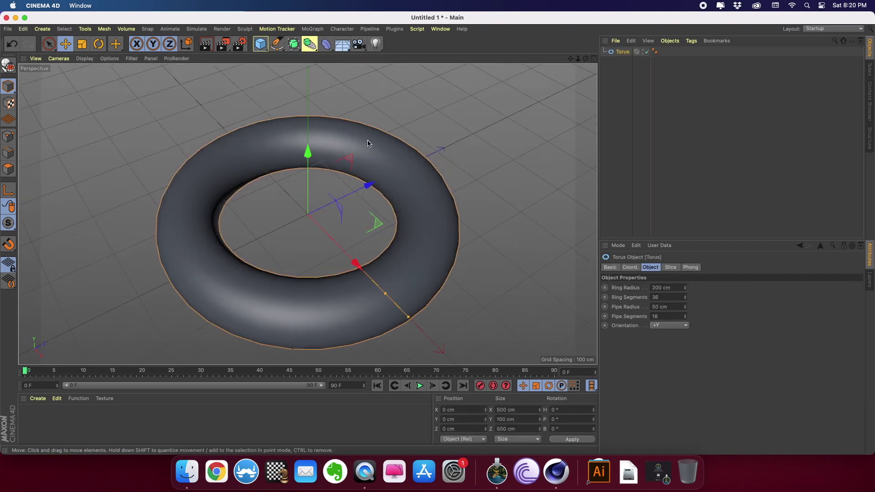
{"action": "scroll", "coordinate": [367, 142], "scroll_direction": "down", "scroll_amount": 3}
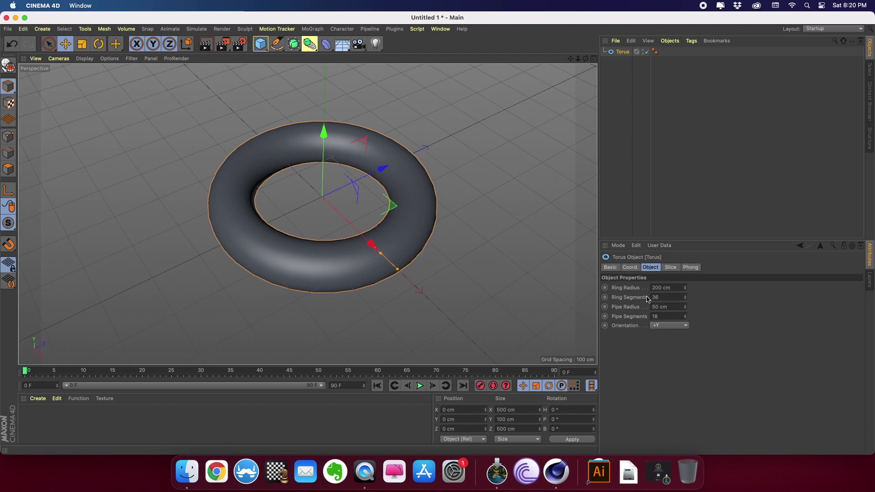
{"action": "left_click", "coordinate": [685, 289]}
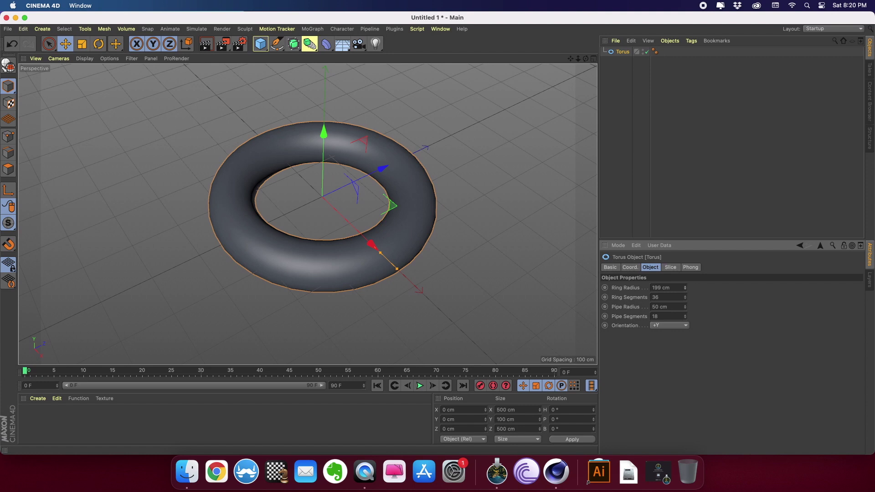
{"action": "mouse_move", "coordinate": [686, 290]}
{"action": "left_mouse_down"}
{"action": "mouse_move", "coordinate": [686, 334]}
{"action": "mouse_move", "coordinate": [685, 290]}
{"action": "left_mouse_up"}
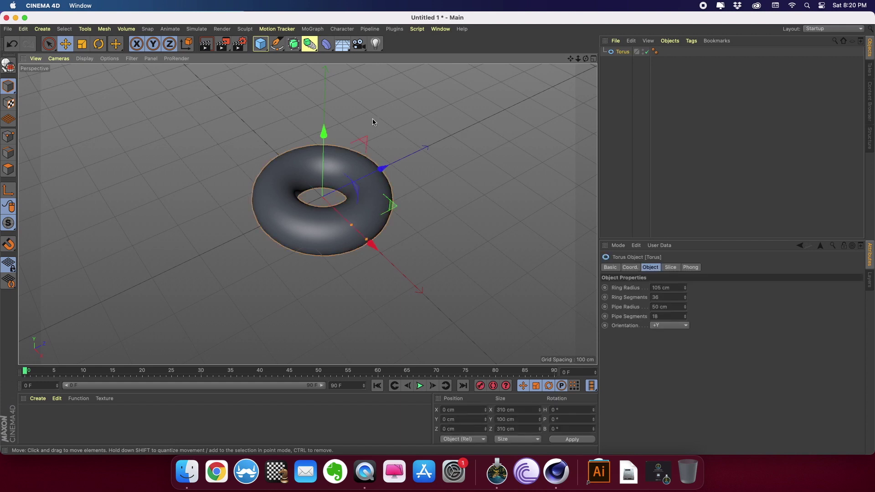
{"action": "left_click", "coordinate": [90, 62]}
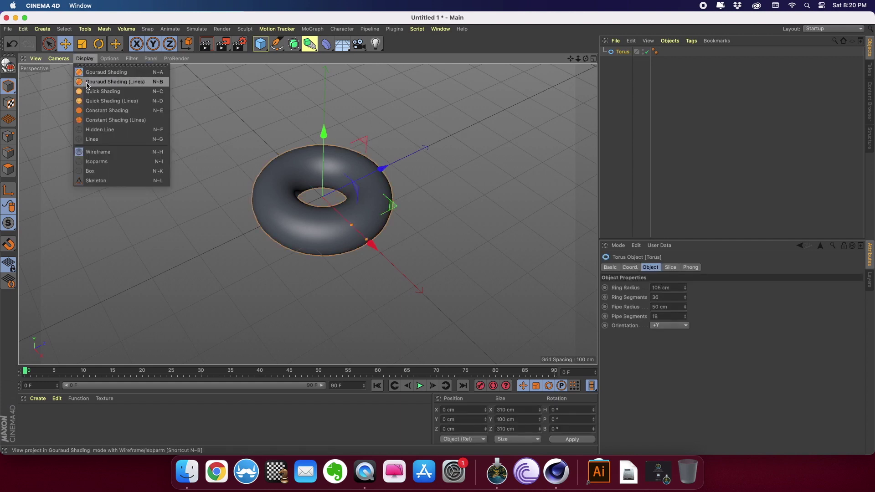
- Switch the viewport to Gouraud Shading (Lines) and lift the torus about 30 cm above the grid
{"action": "left_click", "coordinate": [88, 82]}
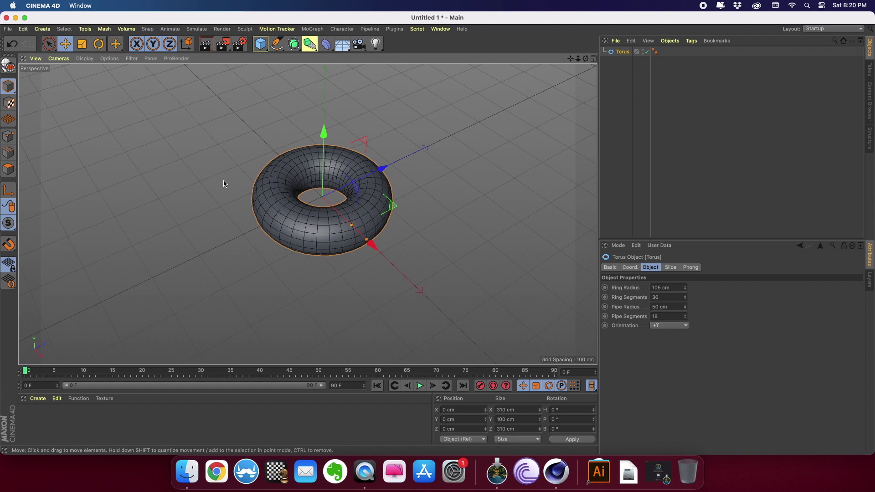
{"action": "mouse_move", "coordinate": [212, 193]}
{"action": "left_mouse_down", "text": "alt"}
{"action": "mouse_move", "coordinate": [303, 176]}
{"action": "mouse_move", "coordinate": [229, 191]}
{"action": "left_mouse_up", "text": "alt"}
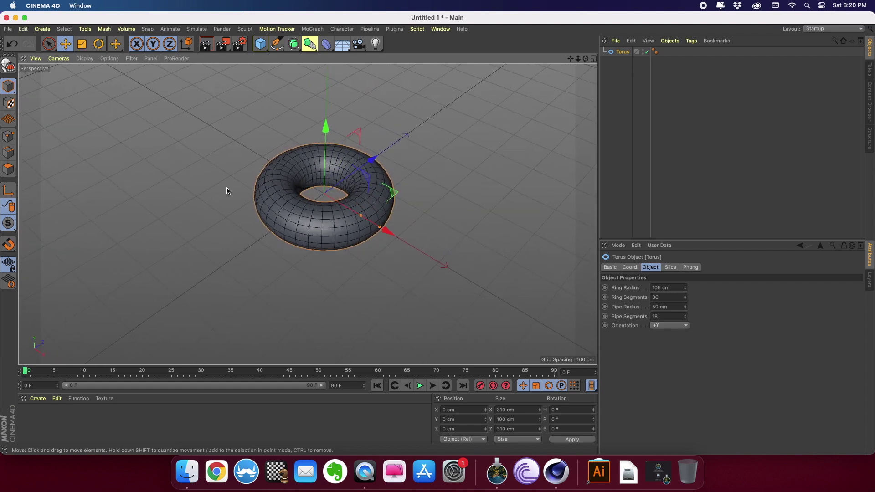
{"action": "left_click", "coordinate": [203, 176]}
{"action": "left_click", "coordinate": [307, 226]}
{"action": "left_click_drag", "start_coordinate": [326, 158], "coordinate": [325, 146]}
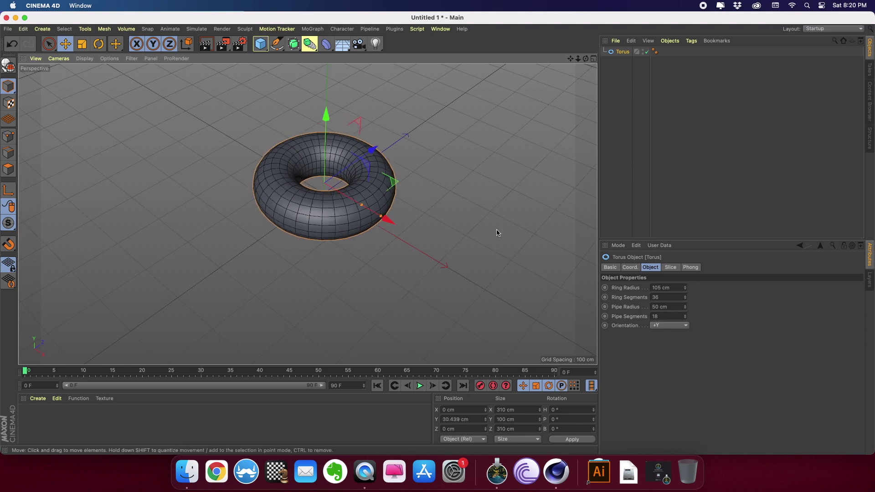
{"action": "left_click", "coordinate": [272, 264]}
{"action": "mouse_move", "coordinate": [242, 207]}
{"action": "left_mouse_down", "text": "alt"}
{"action": "mouse_move", "coordinate": [248, 238]}
{"action": "mouse_move", "coordinate": [227, 210]}
{"action": "mouse_move", "coordinate": [233, 215]}
{"action": "left_mouse_up", "text": "alt"}
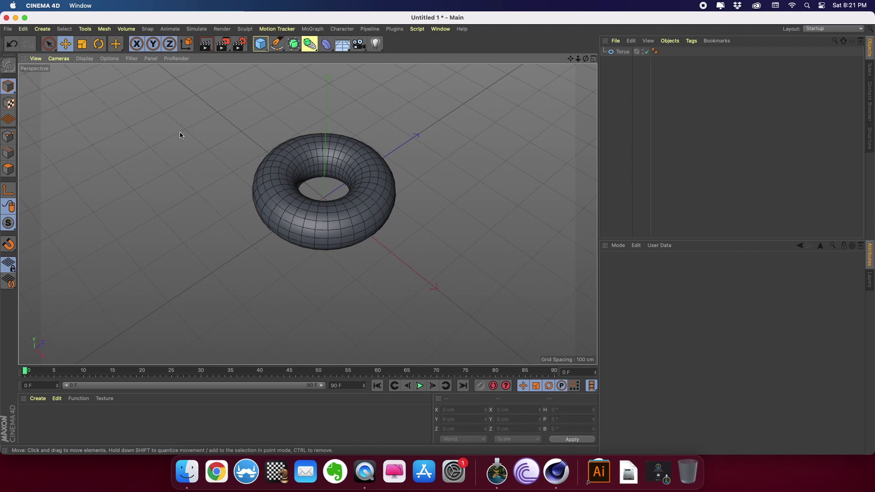
- Make the torus editable and switch to Polygon mode
{"action": "left_click", "coordinate": [326, 156]}
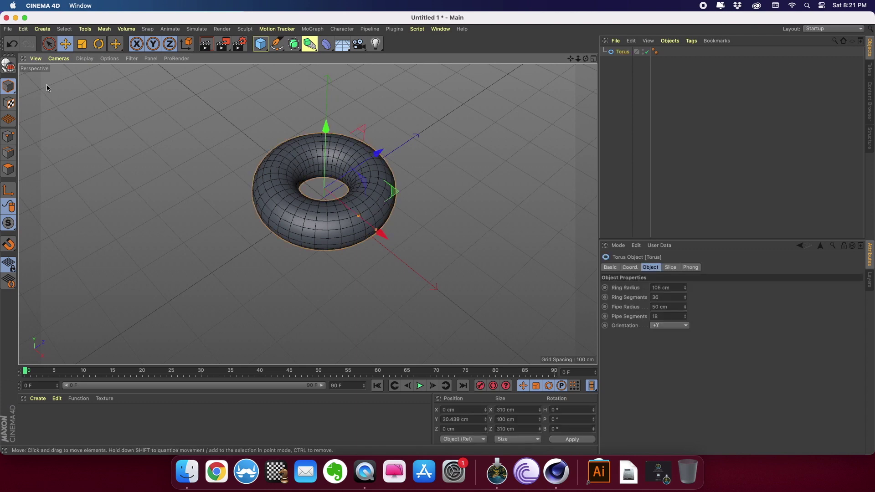
{"action": "left_click", "coordinate": [4, 64]}
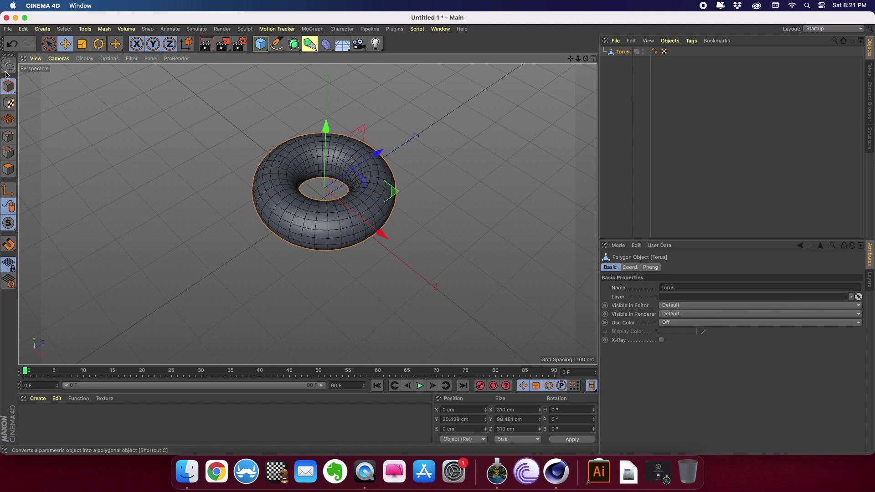
{"action": "left_click", "coordinate": [8, 169]}
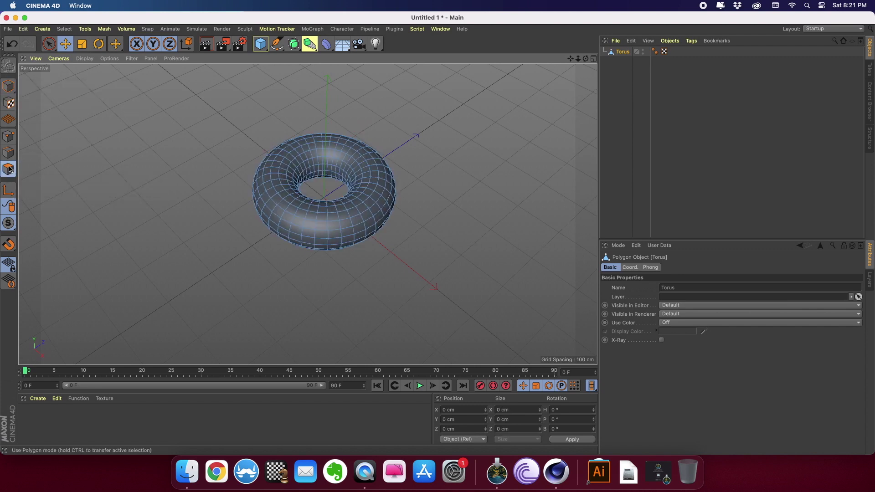
- Paint-select the torus's top polygons with Live Selection and store them as a Polygon Selection tag
{"action": "left_click", "coordinate": [49, 44]}
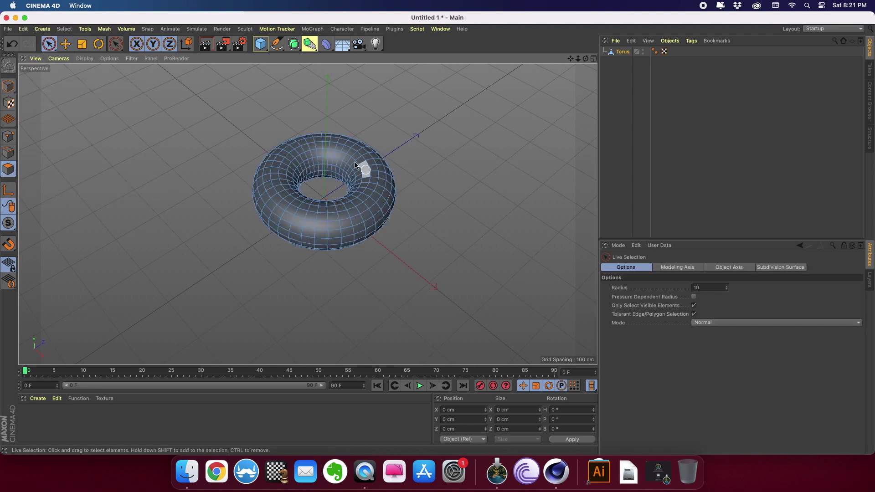
{"action": "mouse_move", "coordinate": [327, 154]}
{"action": "left_mouse_down"}
{"action": "mouse_move", "coordinate": [281, 154]}
{"action": "mouse_move", "coordinate": [263, 173]}
{"action": "mouse_move", "coordinate": [268, 186]}
{"action": "mouse_move", "coordinate": [280, 185]}
{"action": "mouse_move", "coordinate": [299, 214]}
{"action": "mouse_move", "coordinate": [370, 216]}
{"action": "mouse_move", "coordinate": [371, 171]}
{"action": "mouse_move", "coordinate": [350, 138]}
{"action": "mouse_move", "coordinate": [336, 145]}
{"action": "mouse_move", "coordinate": [318, 127]}
{"action": "mouse_move", "coordinate": [280, 138]}
{"action": "mouse_move", "coordinate": [270, 156]}
{"action": "mouse_move", "coordinate": [259, 182]}
{"action": "mouse_move", "coordinate": [271, 211]}
{"action": "mouse_move", "coordinate": [320, 232]}
{"action": "mouse_move", "coordinate": [370, 222]}
{"action": "mouse_move", "coordinate": [379, 173]}
{"action": "mouse_move", "coordinate": [340, 155]}
{"action": "mouse_move", "coordinate": [292, 164]}
{"action": "mouse_move", "coordinate": [294, 139]}
{"action": "left_mouse_up"}
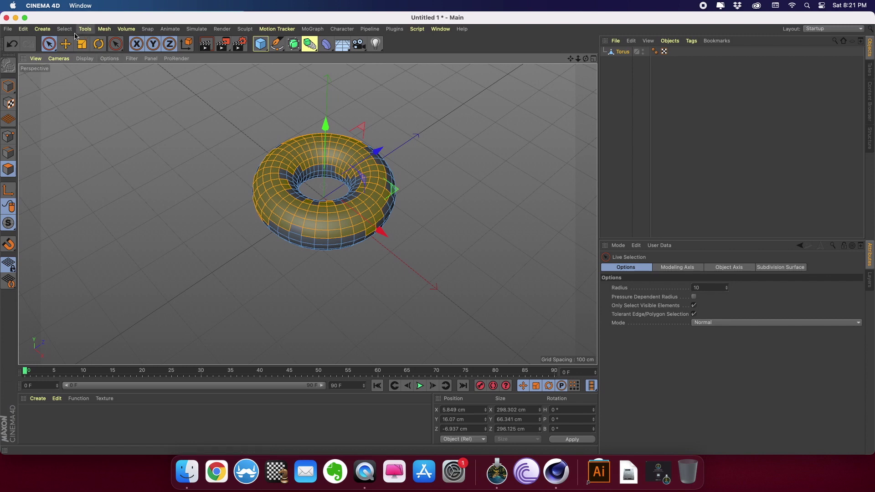
{"action": "left_click", "coordinate": [64, 29]}
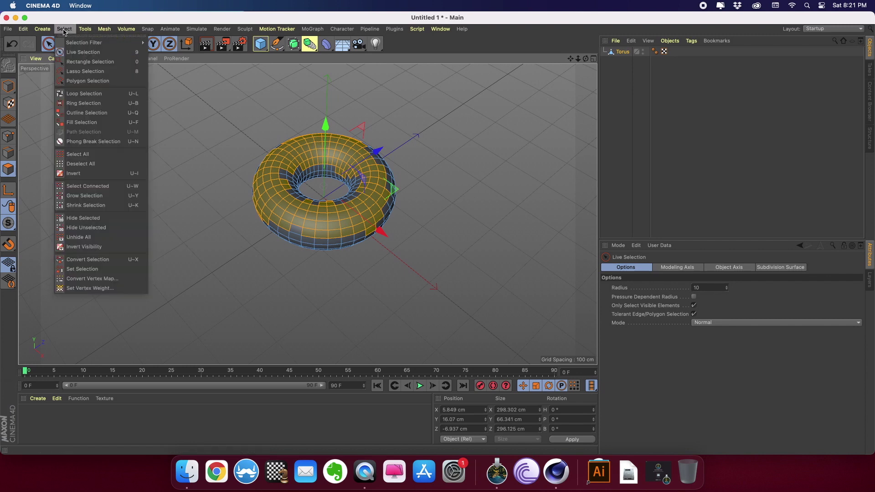
{"action": "left_click", "coordinate": [89, 269]}
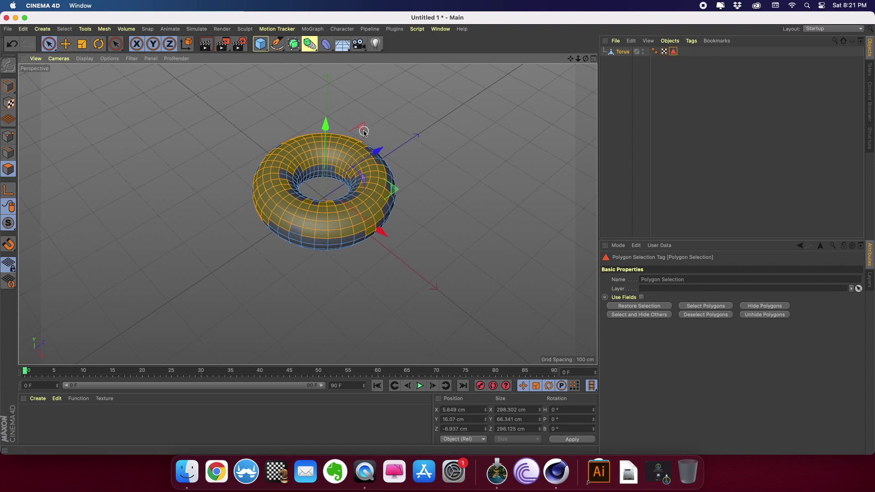
- Test the Polygon Selection tag by restoring the top polygons, then clear it and return to Model mode
{"action": "left_click", "coordinate": [65, 44]}
{"action": "left_click", "coordinate": [264, 97]}
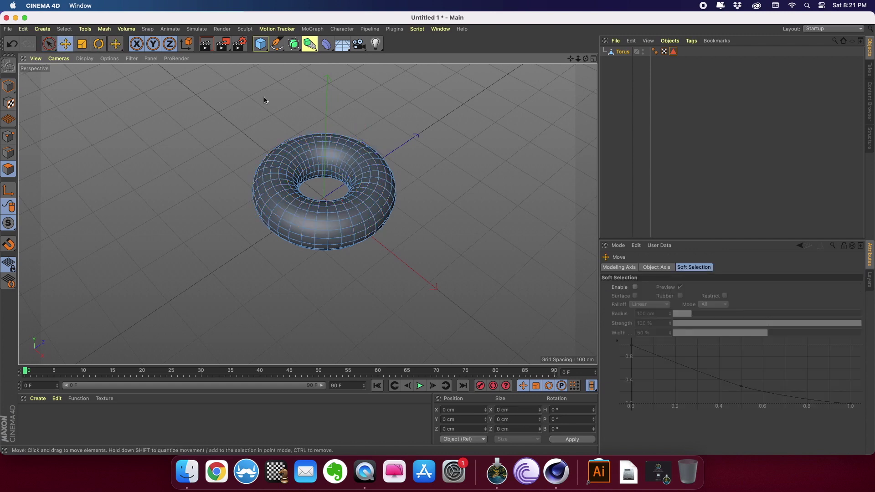
{"action": "double_click", "coordinate": [674, 51]}
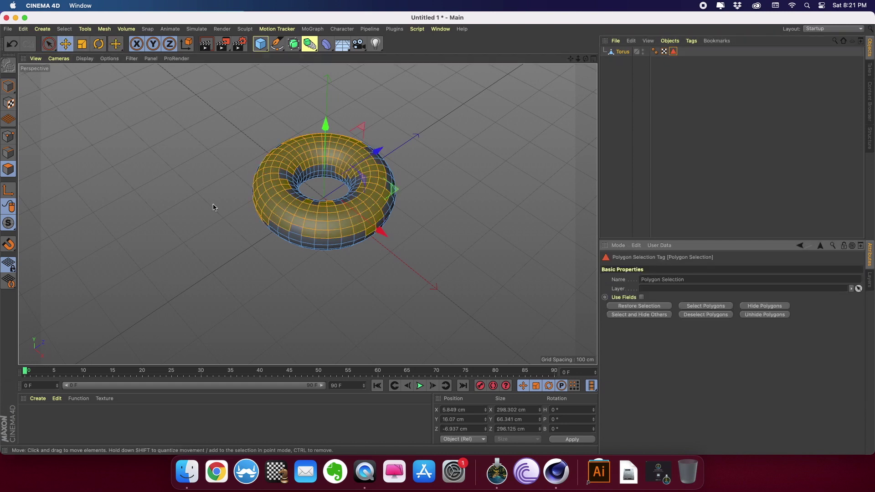
{"action": "left_click", "coordinate": [423, 157]}
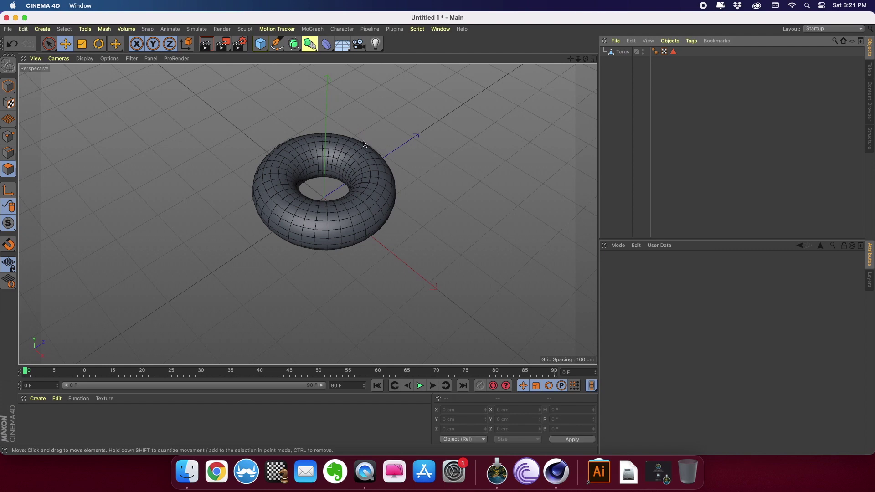
{"action": "left_click", "coordinate": [364, 180]}
{"action": "left_click", "coordinate": [463, 209]}
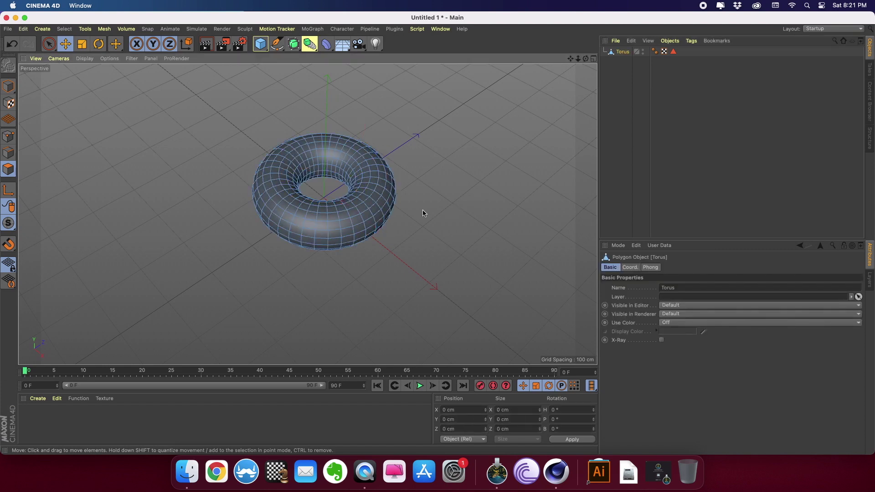
{"action": "left_click", "coordinate": [9, 86]}
- Orbit to a steeper top-down view, then add and delete an unwanted Instance object
{"action": "left_click", "coordinate": [224, 237]}
{"action": "left_click_drag", "start_coordinate": [224, 237], "coordinate": [197, 221], "text": "alt"}
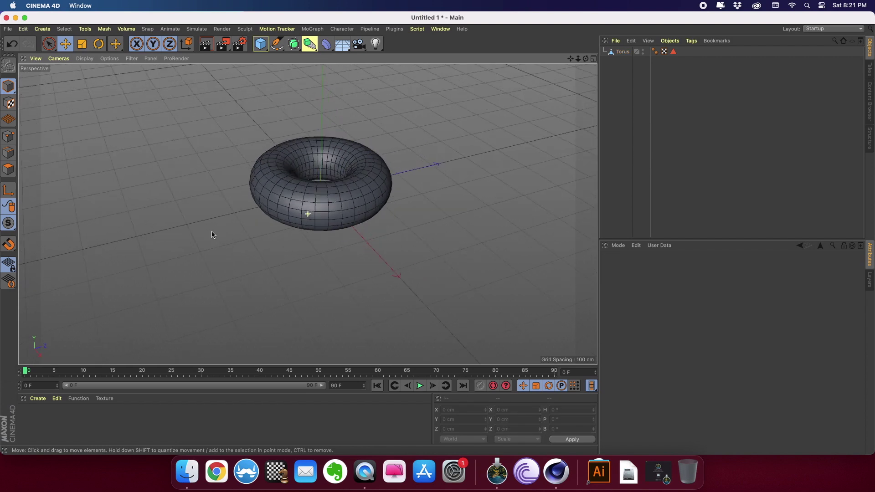
{"action": "left_click_drag", "start_coordinate": [263, 156], "coordinate": [215, 146], "text": "alt"}
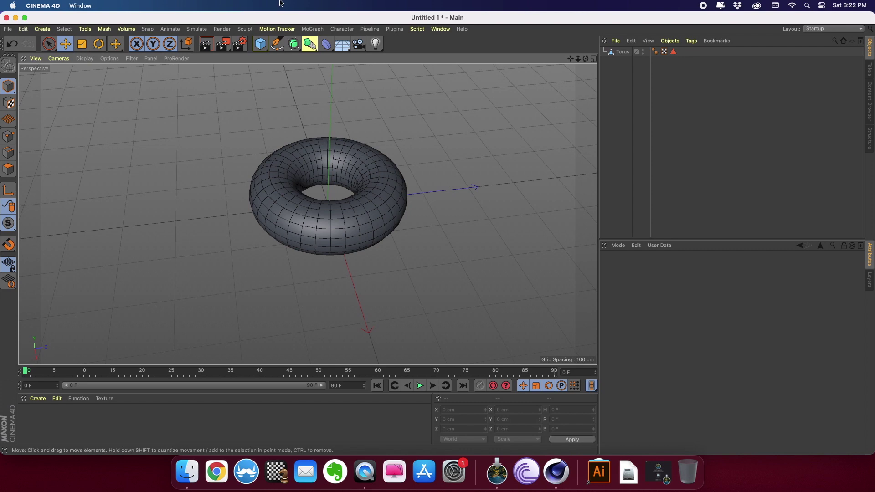
{"action": "left_click", "coordinate": [313, 46]}
{"action": "left_click", "coordinate": [315, 49]}
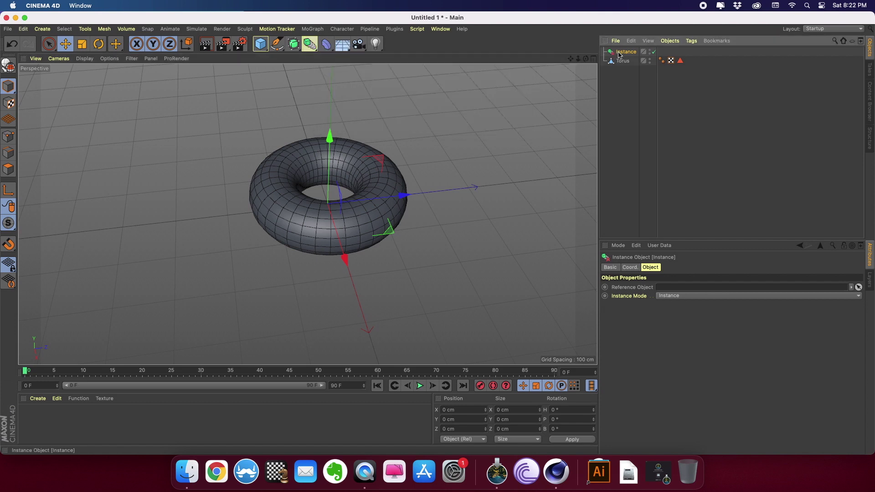
{"action": "key", "text": "Delete"}
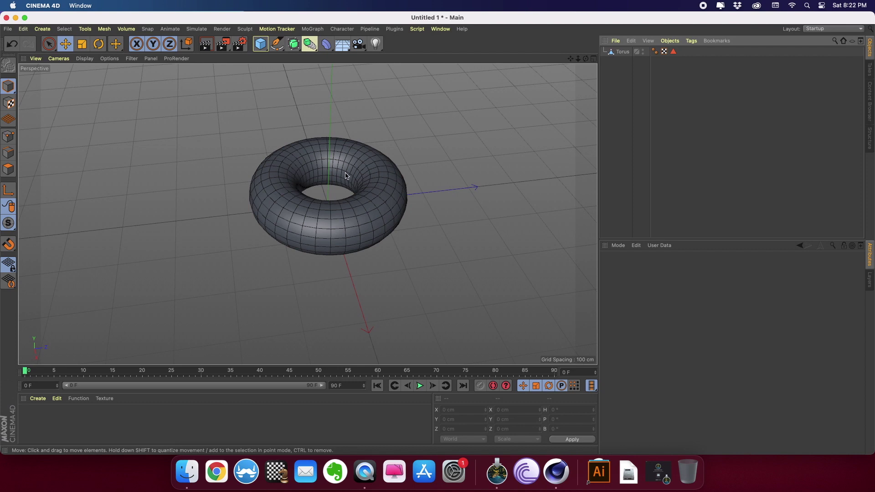
{"action": "left_click_drag", "start_coordinate": [260, 44], "coordinate": [429, 70]}
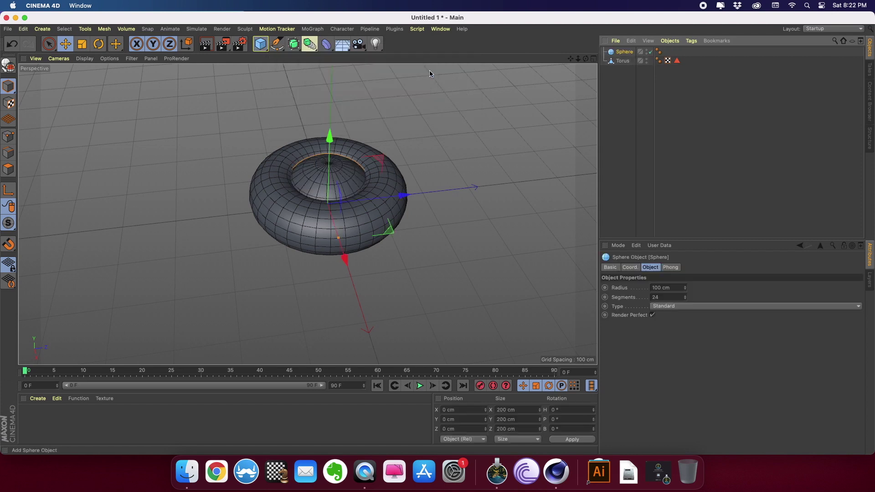
{"action": "key", "text": "t"}
{"action": "left_click_drag", "start_coordinate": [469, 114], "coordinate": [299, 347]}
{"action": "key", "text": "e"}
{"action": "left_click_drag", "start_coordinate": [332, 160], "coordinate": [333, 68]}
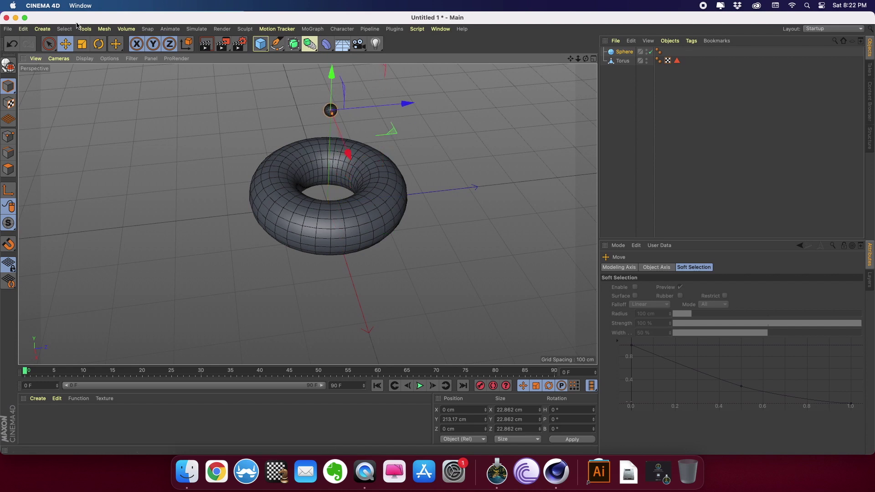
{"action": "left_click", "coordinate": [82, 44]}
{"action": "left_click", "coordinate": [438, 159]}
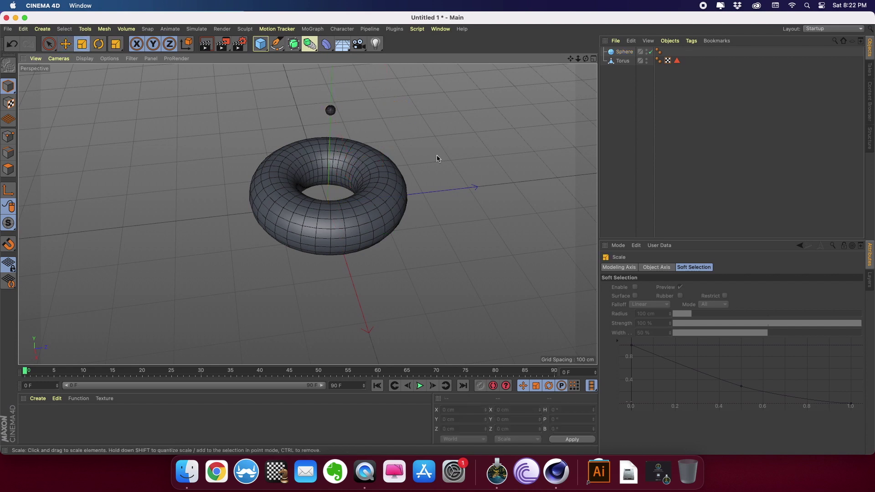
{"action": "middle_click", "coordinate": [437, 159]}
{"action": "left_click", "coordinate": [303, 58]}
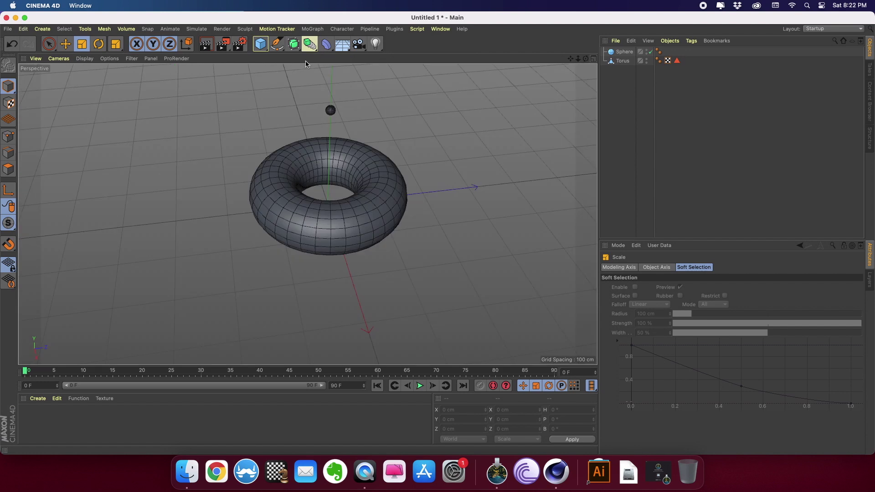
{"action": "left_click_drag", "start_coordinate": [524, 195], "coordinate": [484, 240], "text": "alt"}
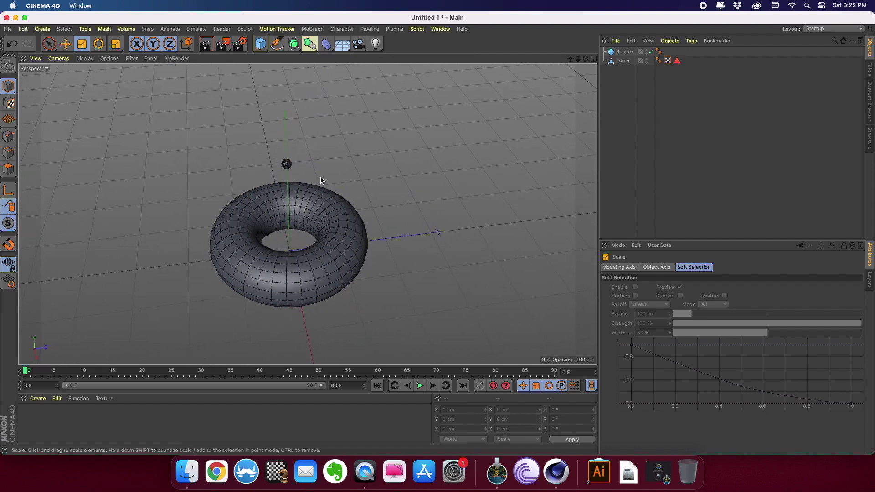
{"action": "left_click", "coordinate": [286, 165]}
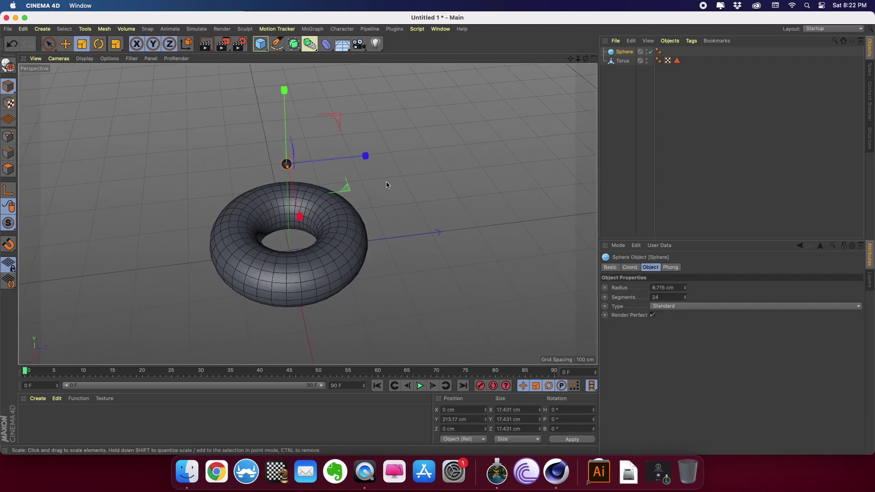
- Add a Cloner holding the sphere, set to Object mode with the Torus as its target
{"action": "left_click", "coordinate": [313, 29]}
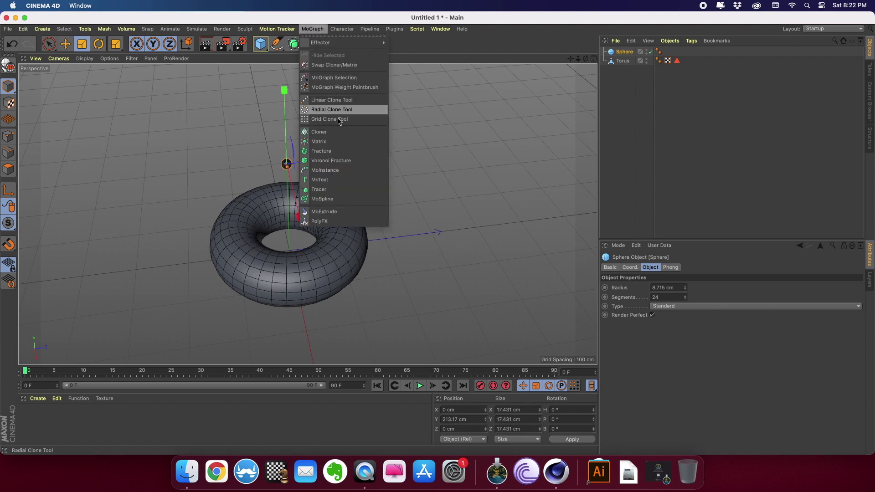
{"action": "left_click", "coordinate": [324, 132]}
{"action": "left_click_drag", "start_coordinate": [625, 61], "coordinate": [627, 55]}
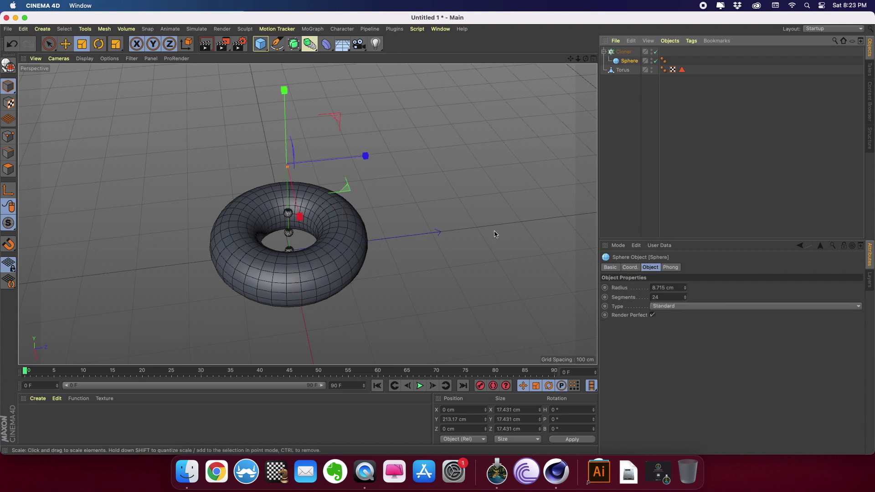
{"action": "left_click", "coordinate": [625, 54]}
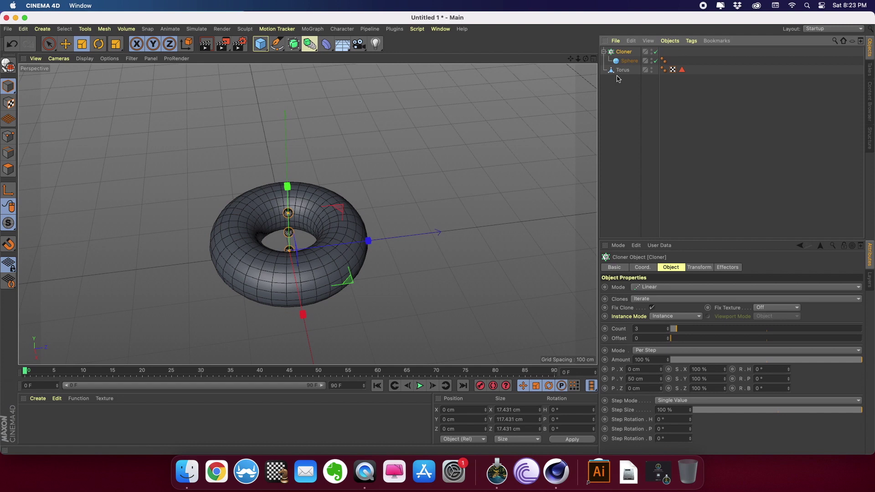
{"action": "left_click", "coordinate": [649, 289]}
{"action": "left_click", "coordinate": [651, 299]}
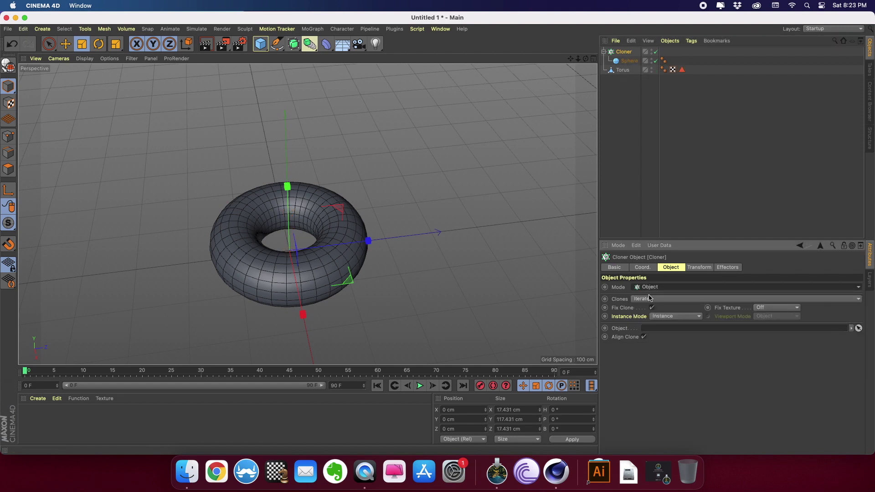
{"action": "left_click_drag", "start_coordinate": [624, 71], "coordinate": [655, 331]}
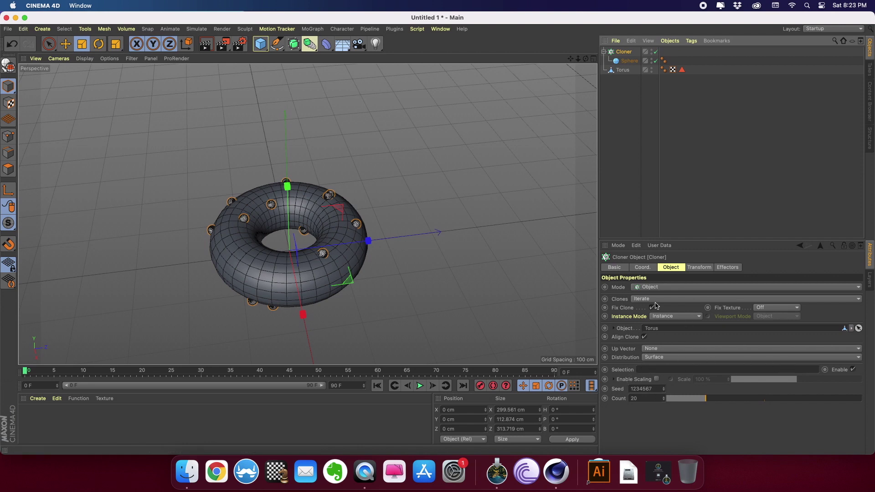
- Restrict the Cloner to the torus's Polygon Selection tag and set its Count to 300
{"action": "left_click", "coordinate": [682, 70]}
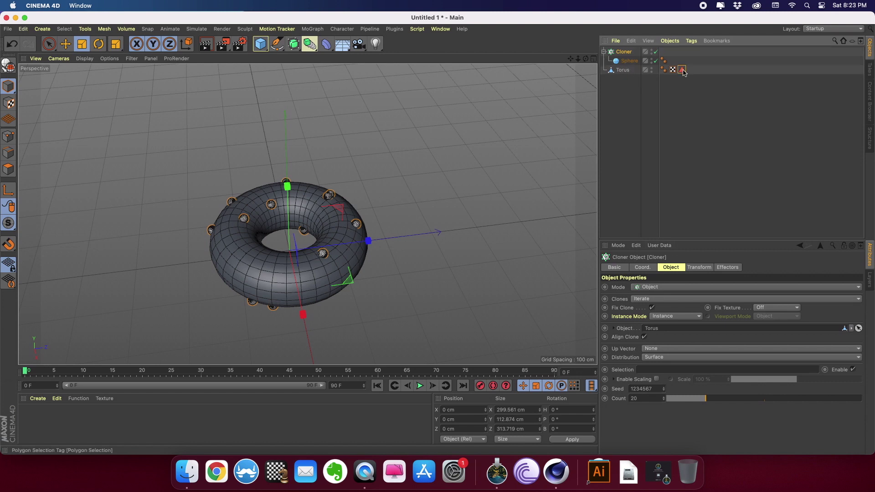
{"action": "left_click_drag", "start_coordinate": [682, 70], "coordinate": [648, 370]}
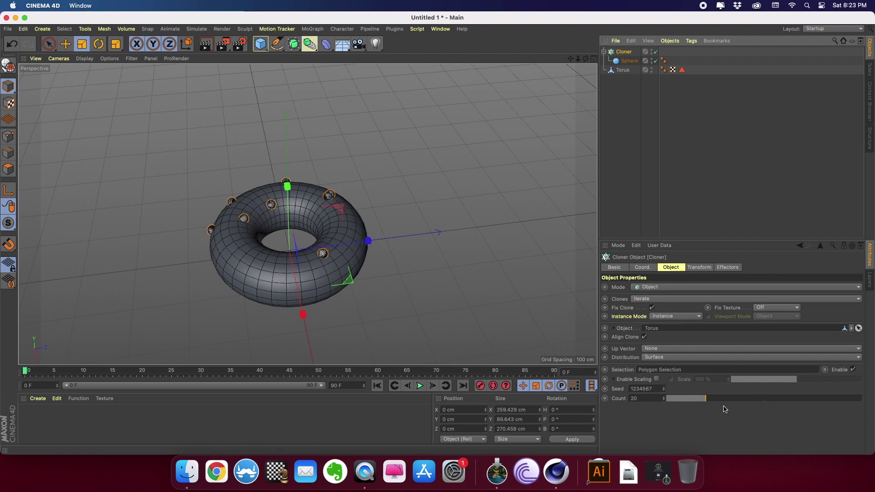
{"action": "left_click_drag", "start_coordinate": [724, 401], "coordinate": [864, 395]}
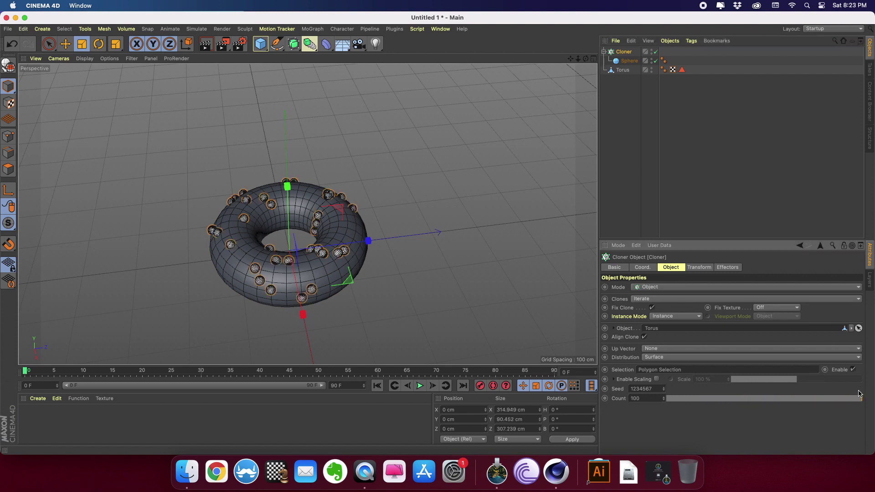
{"action": "double_click", "coordinate": [640, 399]}
{"action": "type", "text": "300"}
{"action": "key", "text": "Return"}
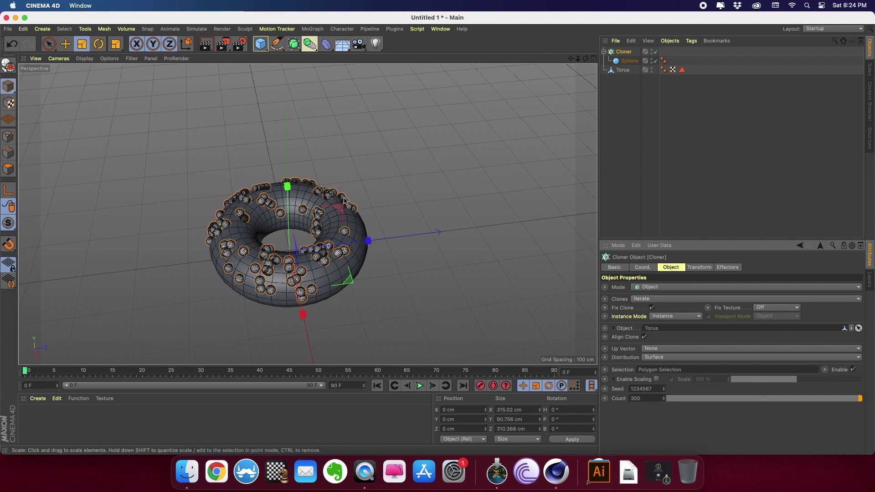
- Add a Metaball object and nest the collapsed Cloner inside it
{"action": "left_click", "coordinate": [604, 52]}
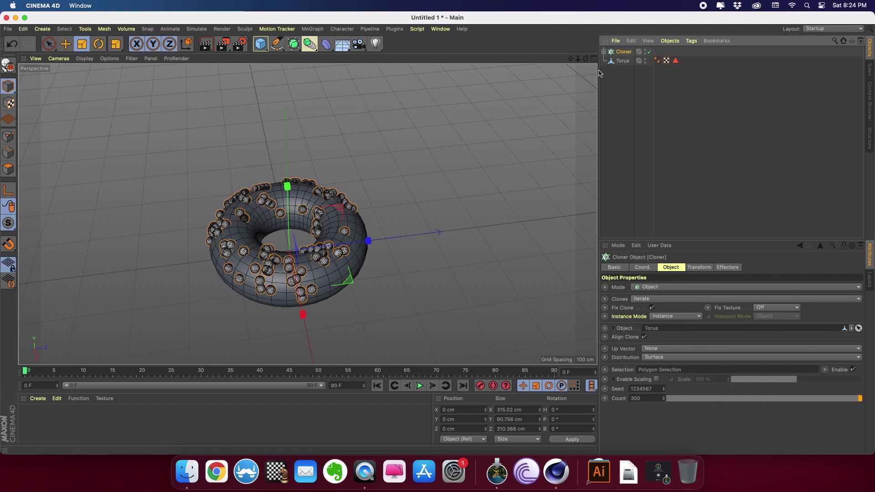
{"action": "left_click", "coordinate": [310, 44]}
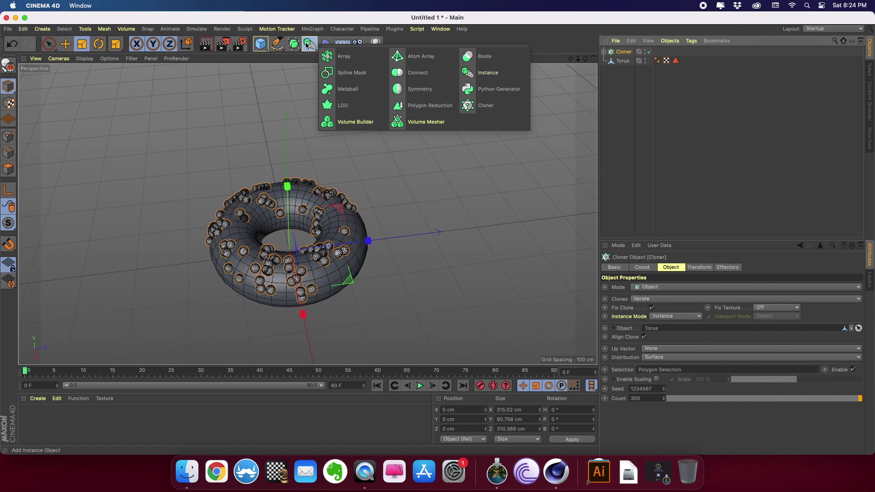
{"action": "left_click", "coordinate": [327, 88]}
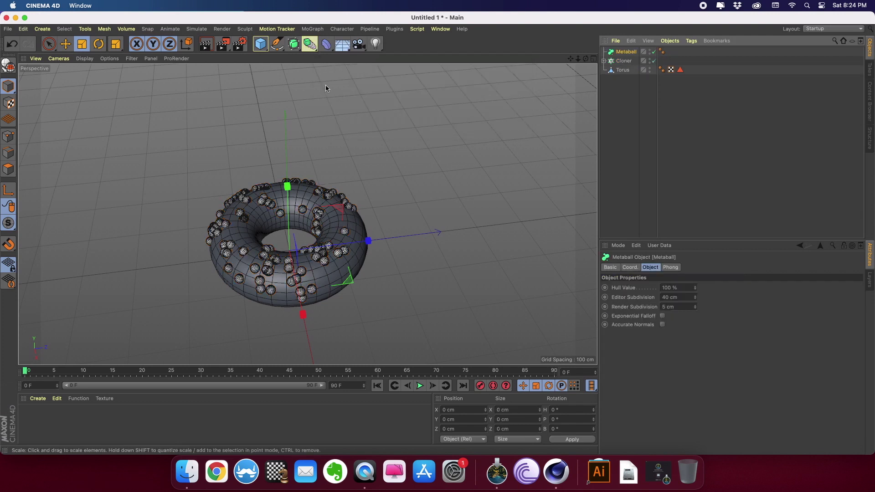
{"action": "left_click_drag", "start_coordinate": [623, 52], "coordinate": [624, 55]}
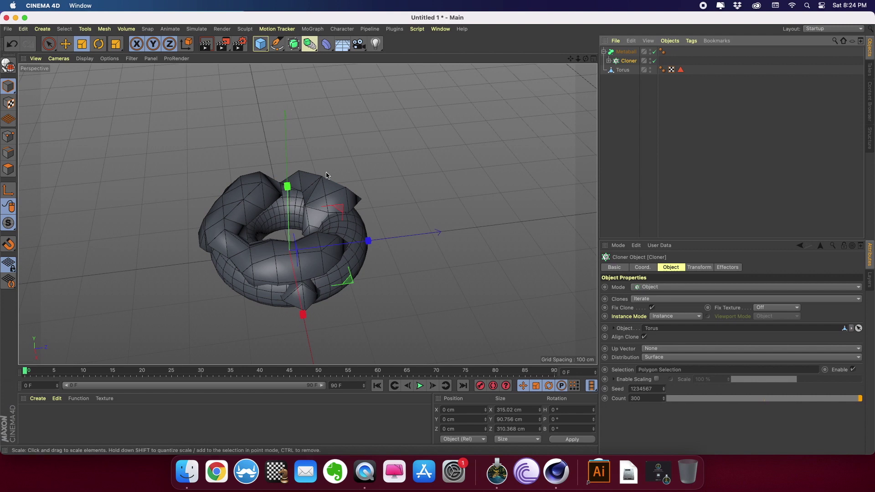
- Select the Metaball and set its Hull Value to 80 % in the Object tab
{"action": "left_click", "coordinate": [632, 53]}
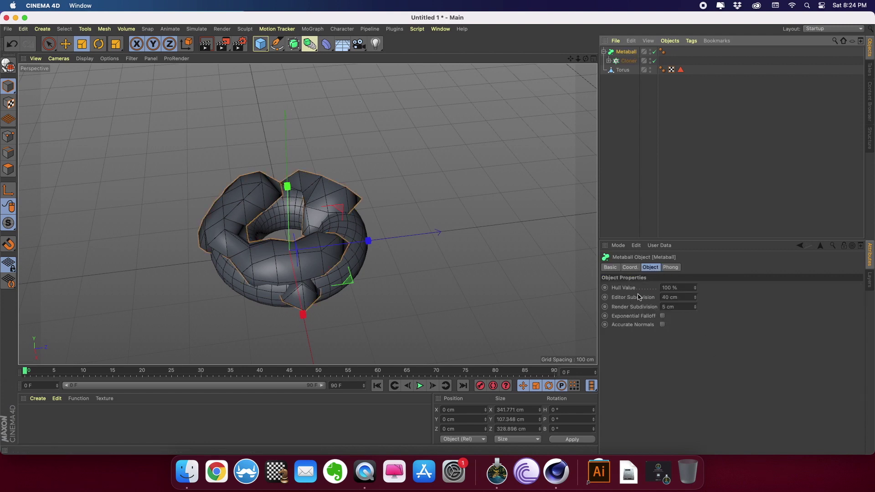
{"action": "mouse_move", "coordinate": [695, 289]}
{"action": "left_mouse_down"}
{"action": "mouse_move", "coordinate": [715, 254]}
{"action": "mouse_move", "coordinate": [700, 297]}
{"action": "mouse_move", "coordinate": [696, 290]}
{"action": "left_mouse_up"}
{"action": "left_click", "coordinate": [695, 288]}
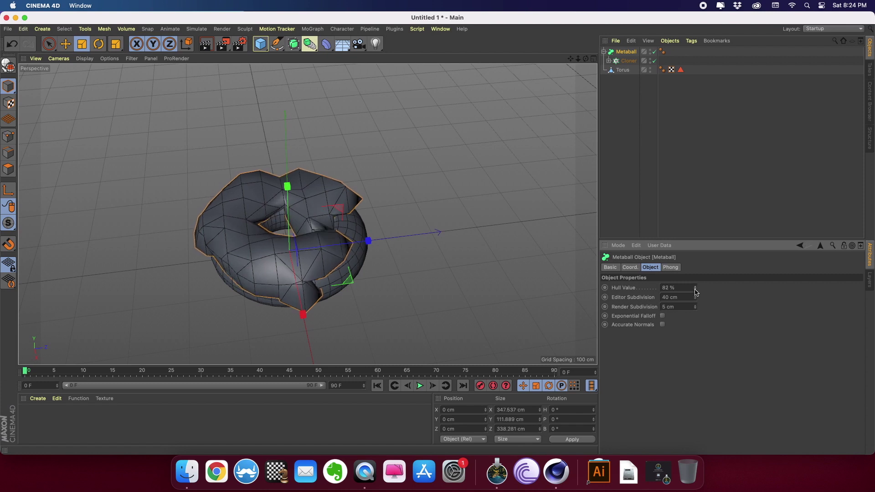
{"action": "key", "text": "Down"}
{"action": "key", "text": "Down"}
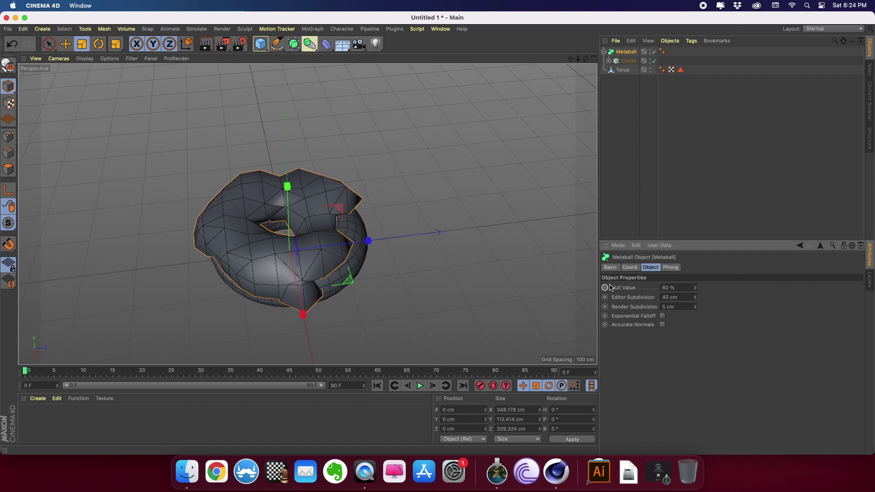
{"action": "left_click", "coordinate": [439, 224]}
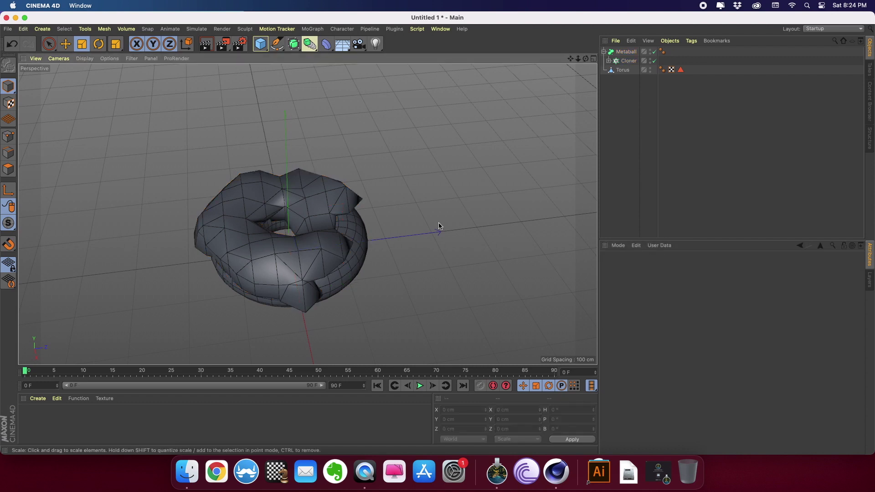
{"action": "left_click", "coordinate": [284, 203]}
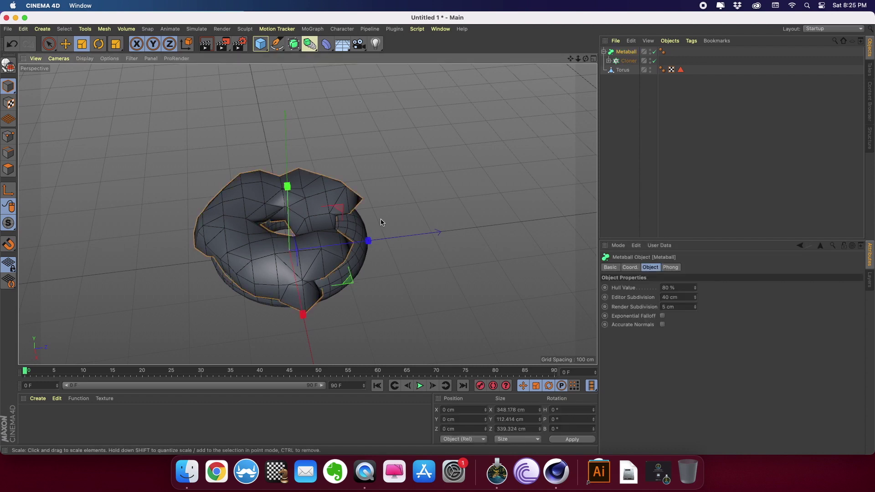
- Disable the Metaball with its enable checkmark in the Object Manager
{"action": "left_click", "coordinate": [604, 55]}
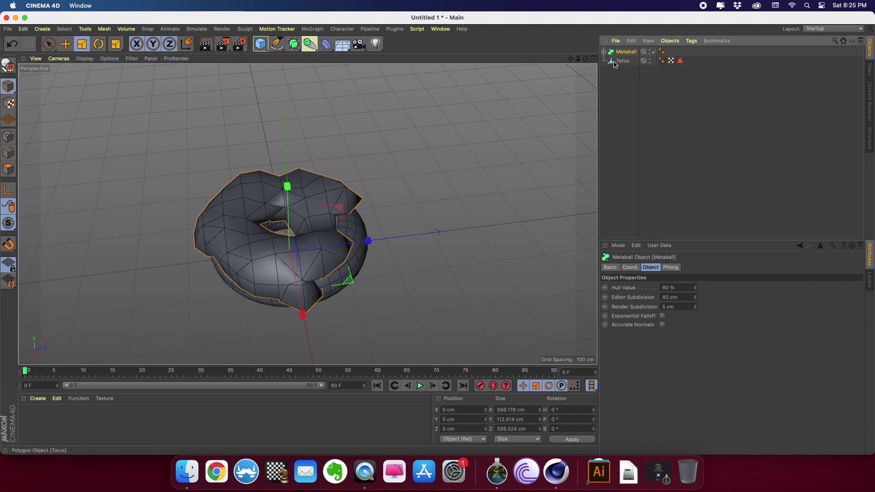
{"action": "left_click", "coordinate": [624, 62]}
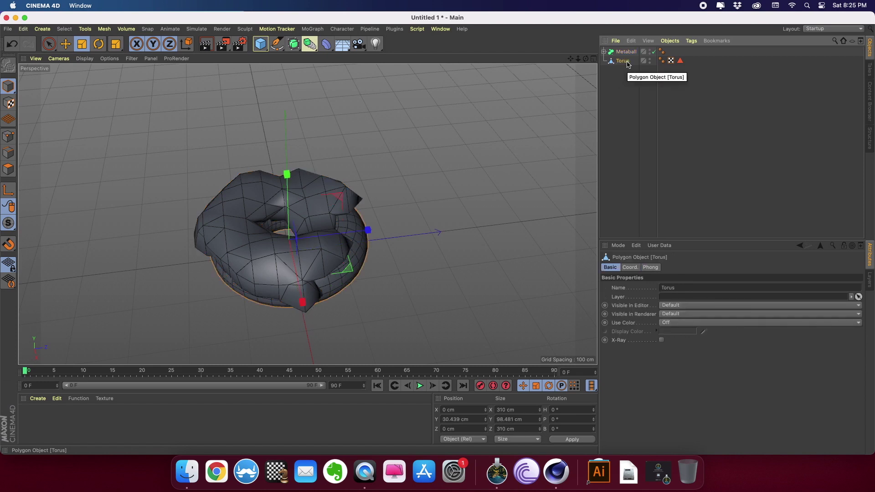
{"action": "left_click", "coordinate": [606, 52]}
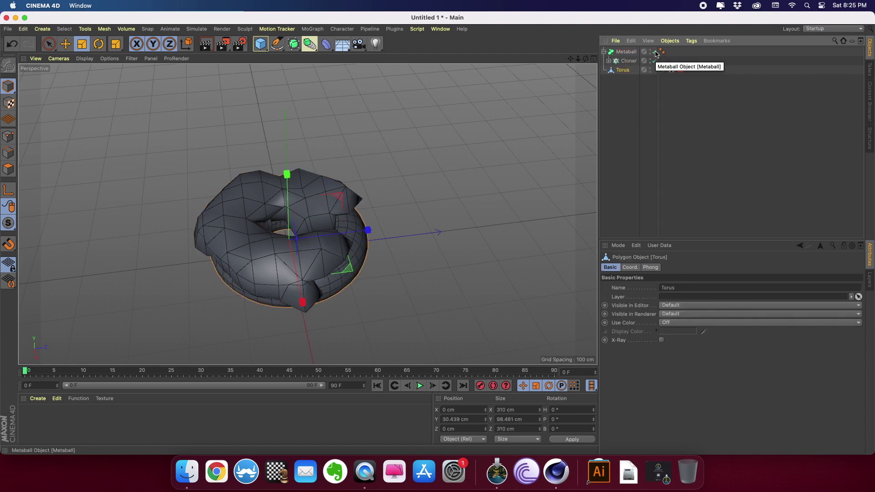
{"action": "left_click", "coordinate": [606, 53]}
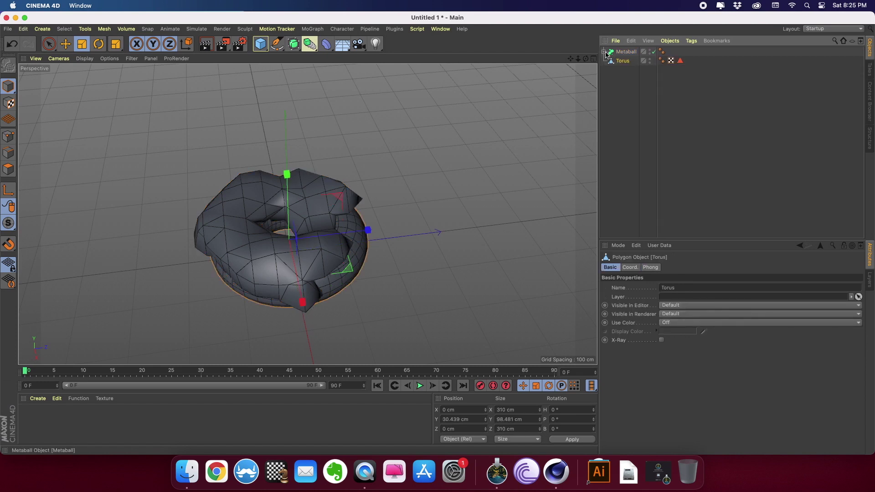
{"action": "left_click", "coordinate": [651, 53]}
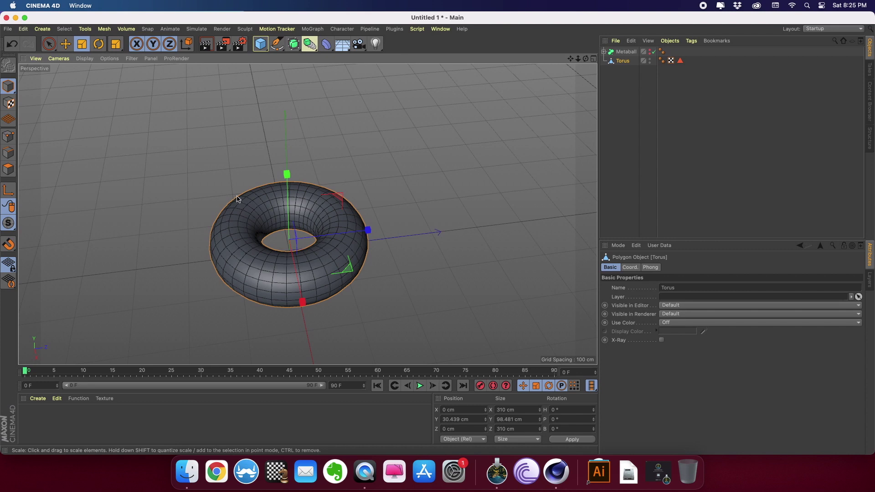
{"action": "left_click", "coordinate": [322, 45]}
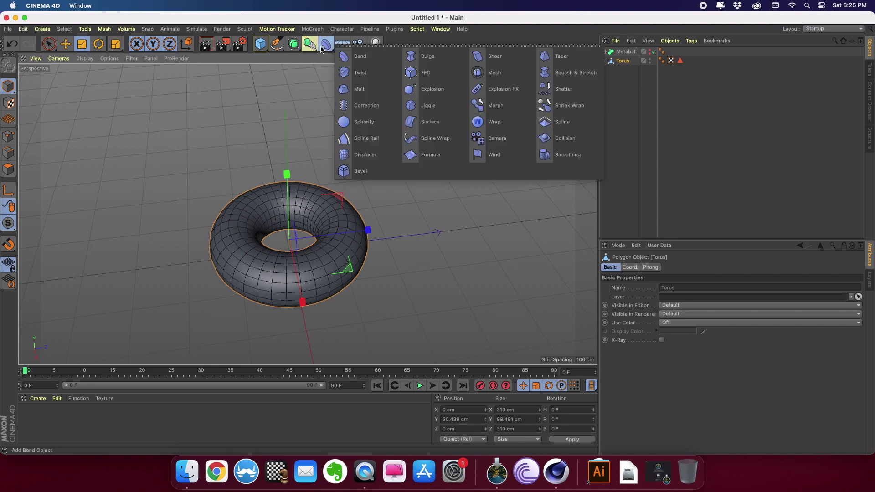
- Add a Displacer under the torus and set its Shading shader to Noise
{"action": "left_click", "coordinate": [360, 154]}
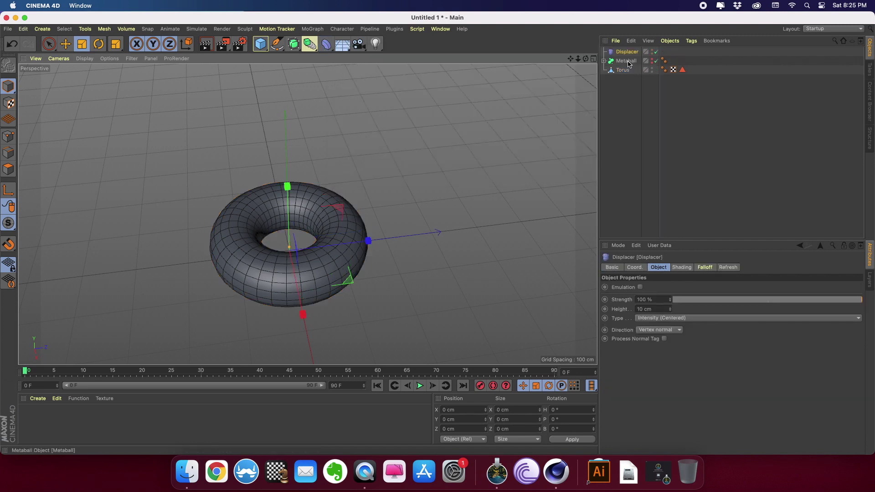
{"action": "left_click_drag", "start_coordinate": [627, 52], "coordinate": [624, 74]}
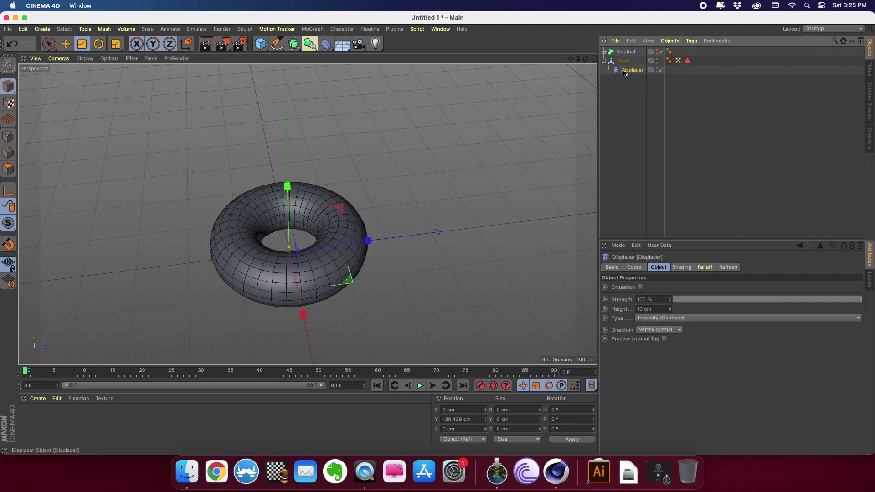
{"action": "left_click", "coordinate": [680, 267]}
{"action": "left_click", "coordinate": [636, 296]}
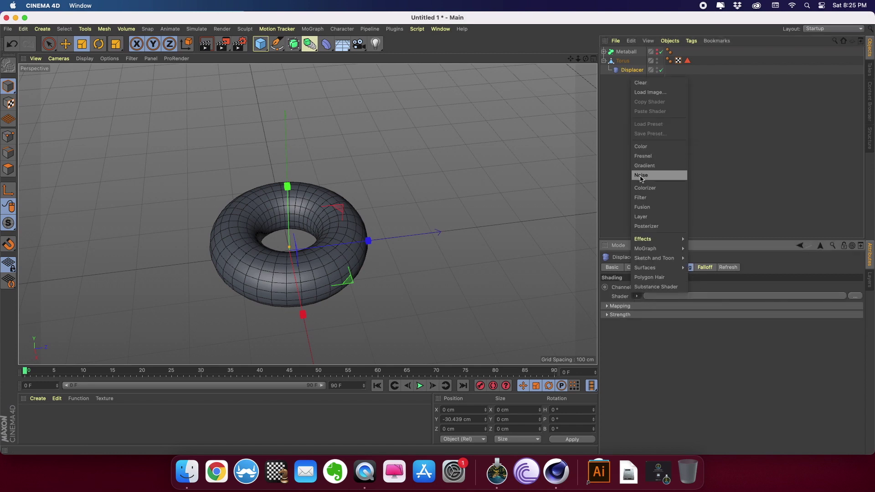
{"action": "left_click", "coordinate": [641, 176]}
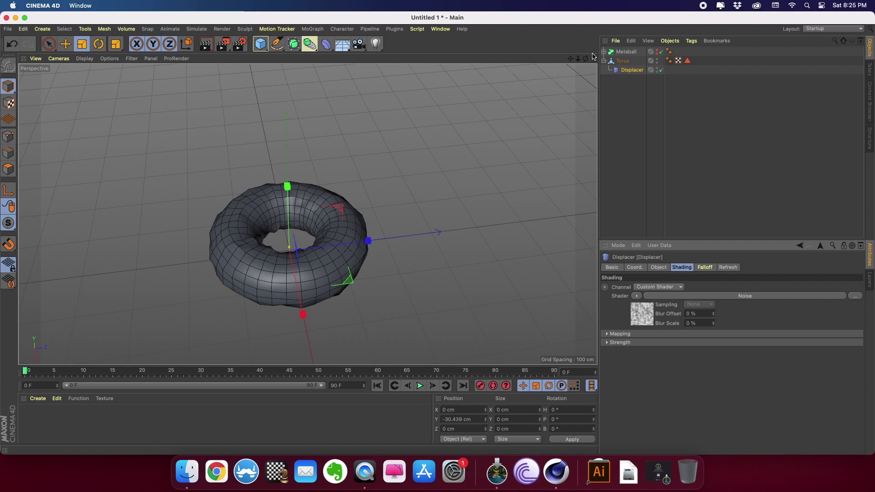
- Re-enable the Metaball, collapse the torus hierarchy, and clear the selection
{"action": "left_click", "coordinate": [659, 52]}
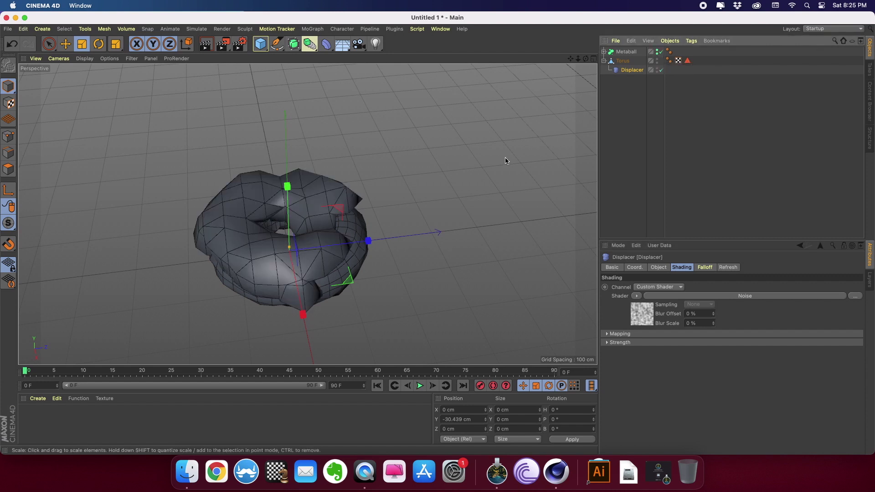
{"action": "left_click", "coordinate": [605, 62]}
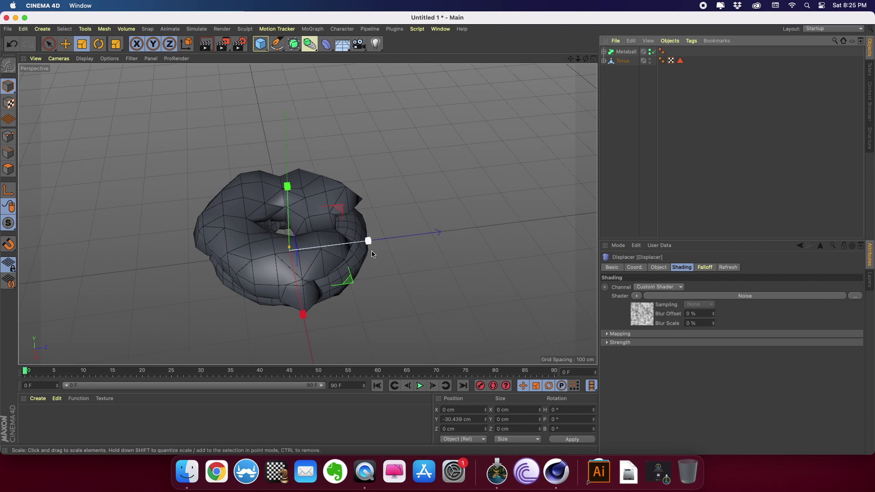
{"action": "left_click", "coordinate": [443, 197]}
{"action": "left_click", "coordinate": [297, 187]}
{"action": "left_click", "coordinate": [358, 144]}
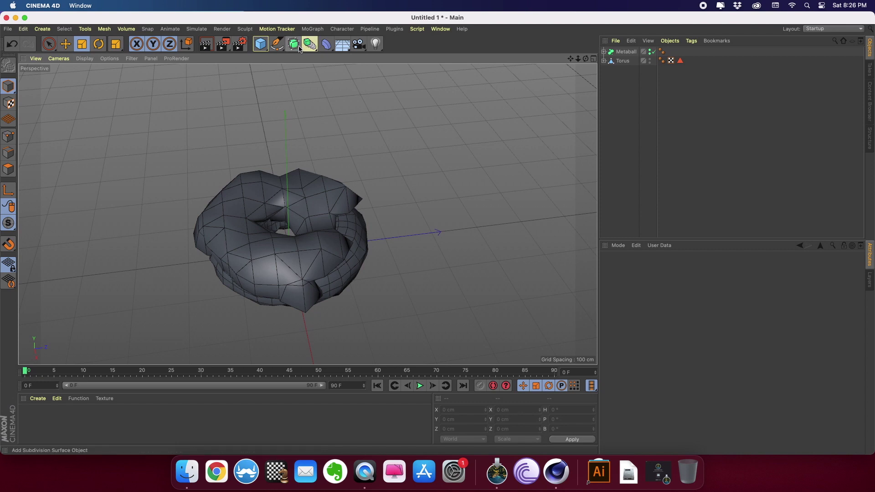
- Add a sphere, shrink it to a 6.709 cm radius and raise it to 302.446 cm
{"action": "left_click", "coordinate": [259, 50]}
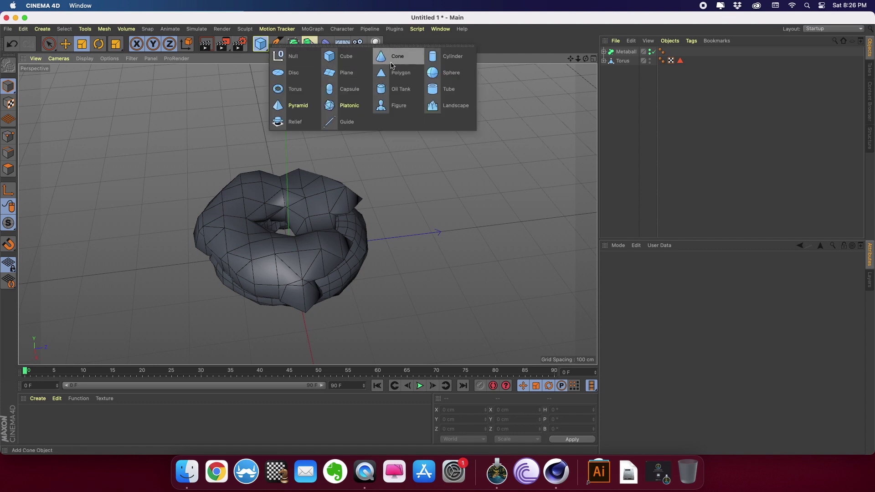
{"action": "left_click", "coordinate": [435, 73]}
{"action": "key", "text": "t"}
{"action": "left_click_drag", "start_coordinate": [452, 197], "coordinate": [285, 78]}
{"action": "key", "text": "e"}
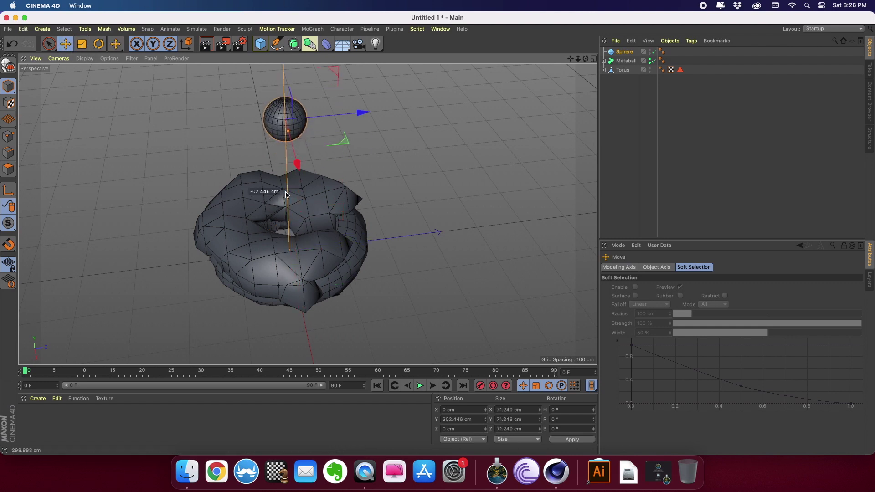
{"action": "left_click", "coordinate": [82, 44]}
{"action": "left_click_drag", "start_coordinate": [433, 125], "coordinate": [308, 364]}
{"action": "left_click_drag", "start_coordinate": [265, 302], "coordinate": [258, 126]}
{"action": "left_click", "coordinate": [624, 51]}
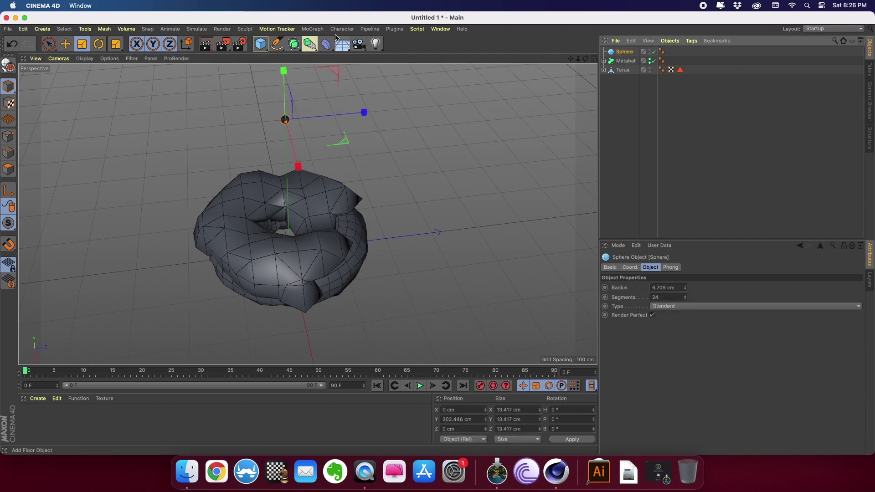
{"action": "left_click", "coordinate": [293, 31]}
- Put the sphere in a new Cloner in Object mode over the Metaball, with 33 clones
{"action": "mouse_move", "coordinate": [308, 31]}
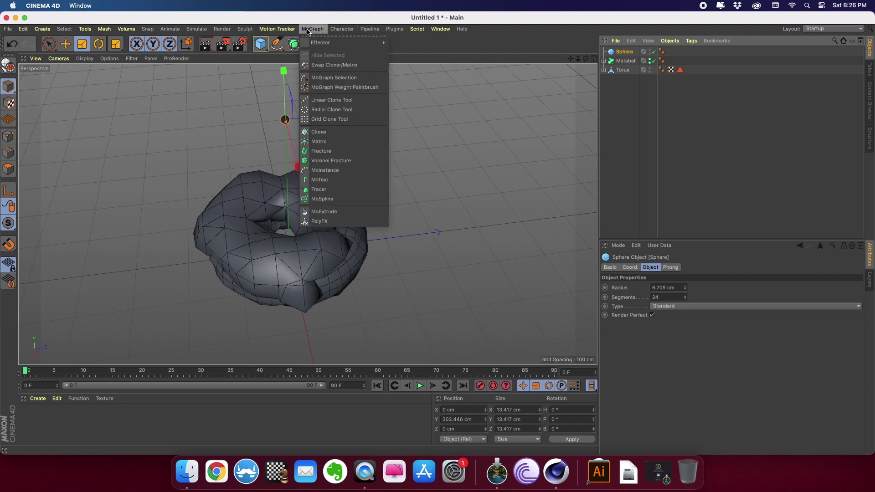
{"action": "left_click", "coordinate": [319, 132]}
{"action": "left_click_drag", "start_coordinate": [622, 61], "coordinate": [623, 54]}
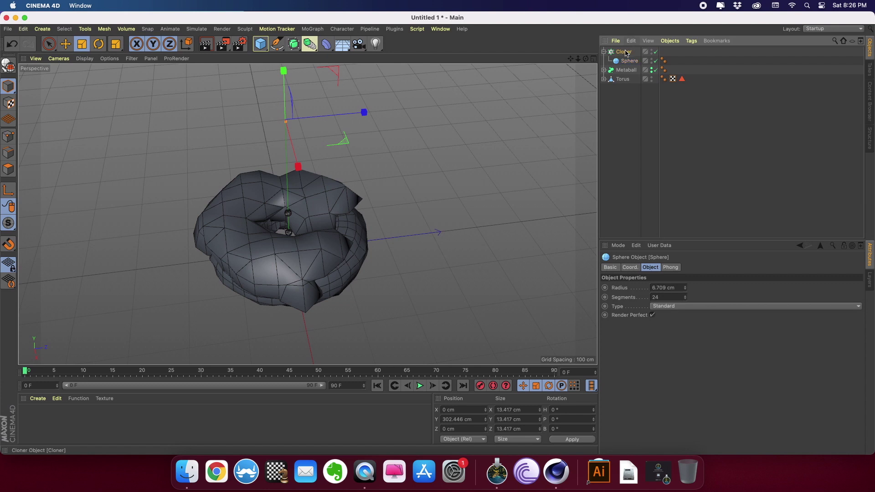
{"action": "left_click", "coordinate": [624, 52]}
{"action": "left_click", "coordinate": [673, 287]}
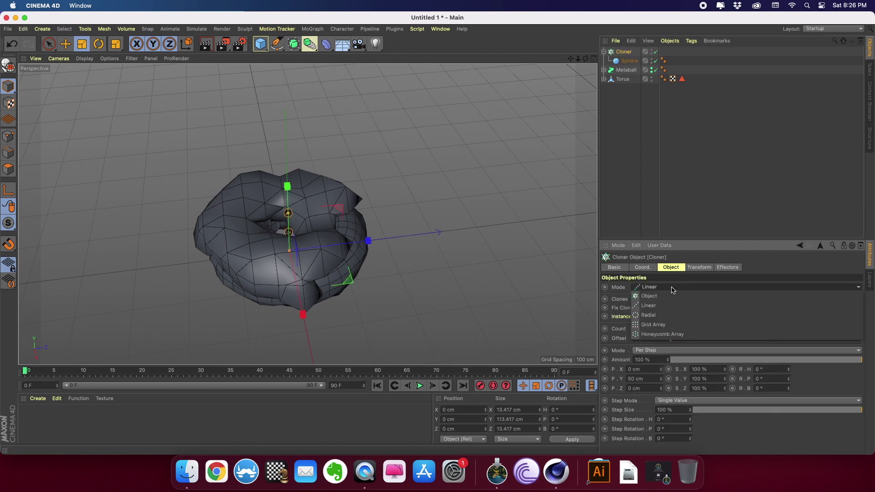
{"action": "left_click", "coordinate": [662, 296]}
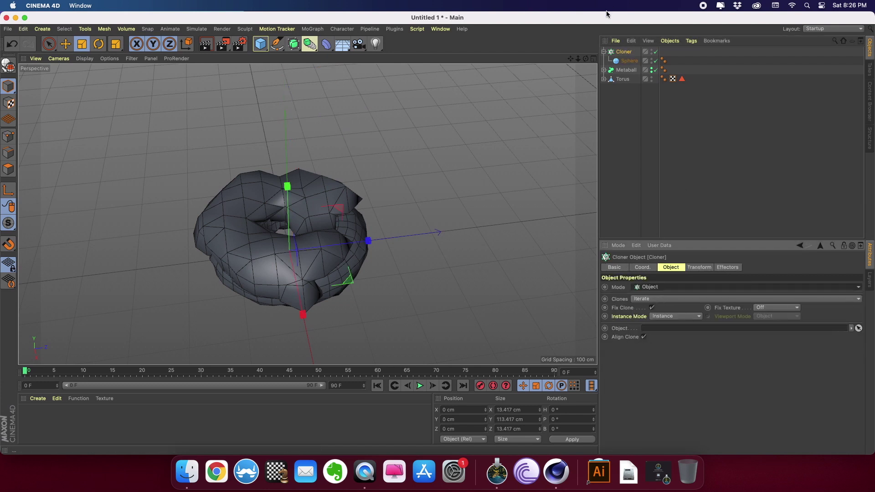
{"action": "left_click_drag", "start_coordinate": [626, 70], "coordinate": [682, 329]}
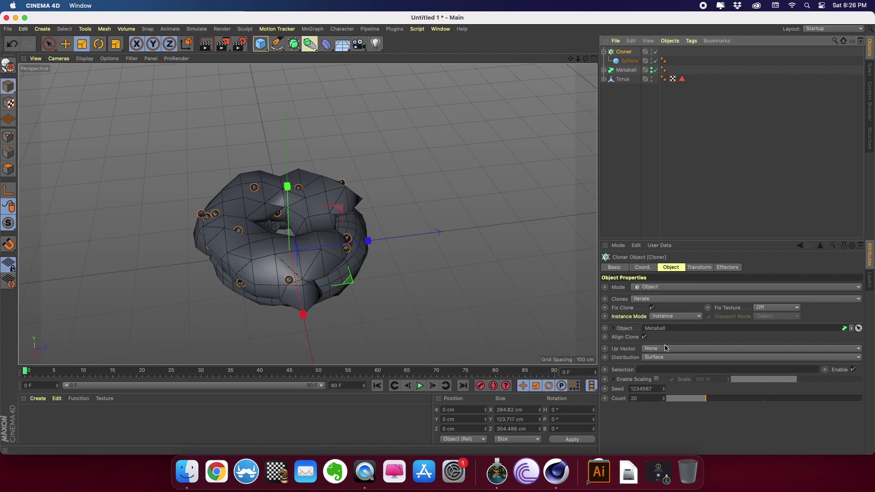
{"action": "mouse_move", "coordinate": [725, 401]}
{"action": "left_mouse_down"}
{"action": "mouse_move", "coordinate": [760, 399]}
{"action": "mouse_move", "coordinate": [731, 400]}
{"action": "left_mouse_up"}
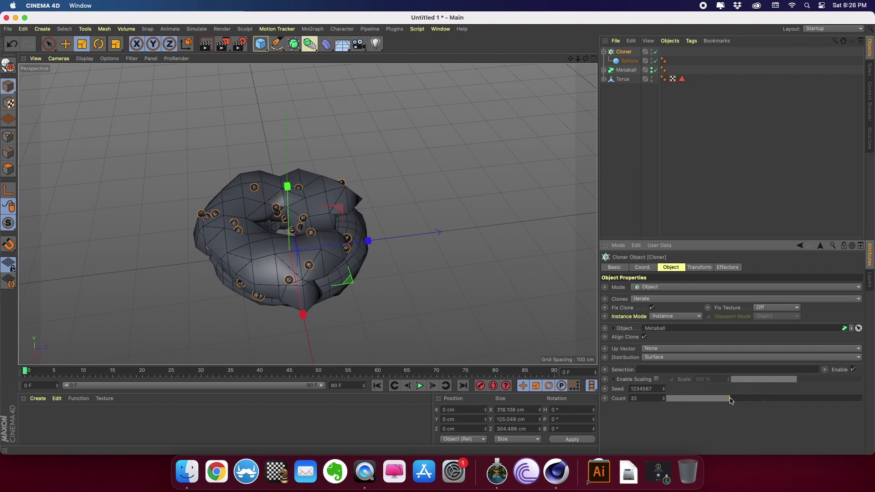
{"action": "left_click", "coordinate": [356, 265]}
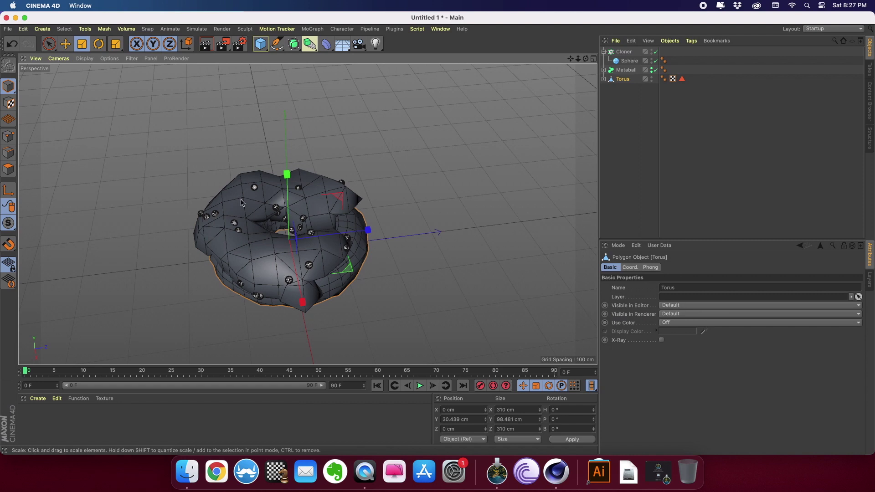
- Add a capsule, lift it out of the donut and scale it down to sprinkle size
{"action": "left_click", "coordinate": [260, 44]}
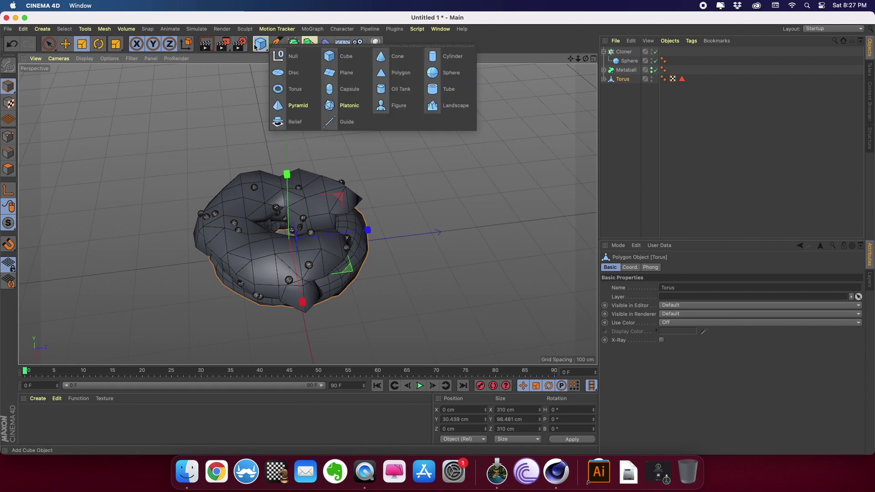
{"action": "left_click", "coordinate": [341, 89]}
{"action": "left_click", "coordinate": [65, 44]}
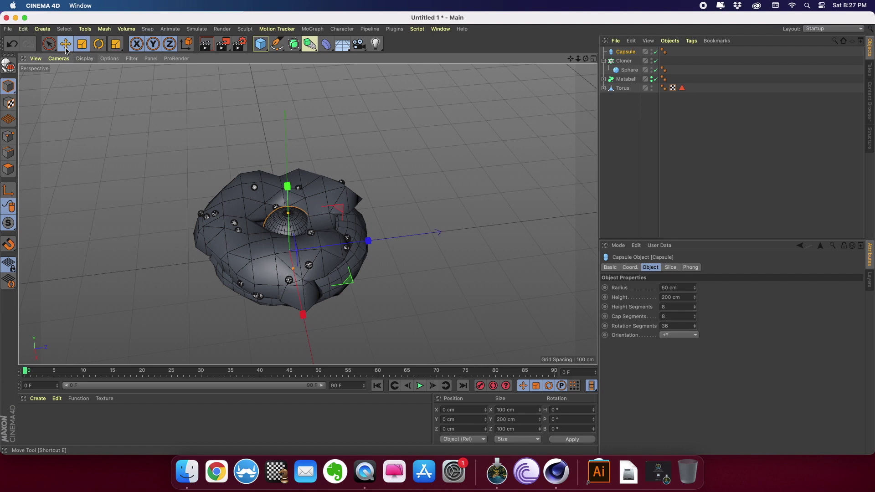
{"action": "left_click_drag", "start_coordinate": [267, 197], "coordinate": [266, 222]}
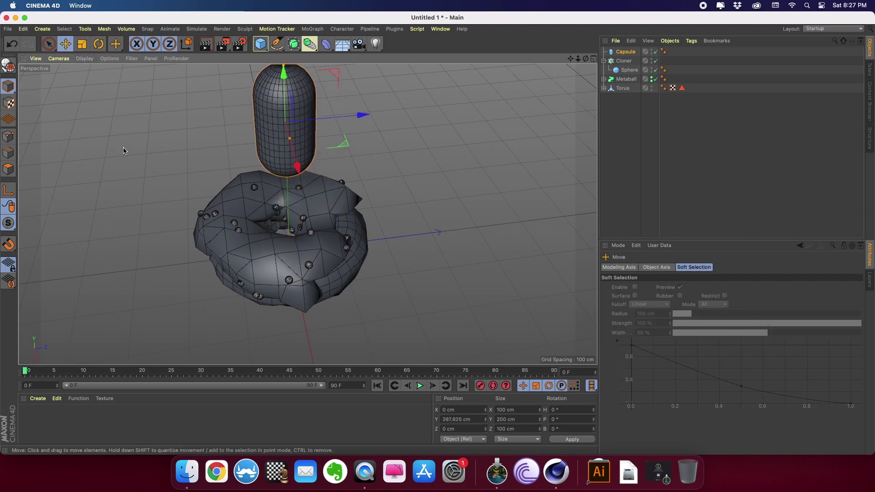
{"action": "left_click", "coordinate": [82, 44]}
{"action": "left_click_drag", "start_coordinate": [455, 156], "coordinate": [256, 360]}
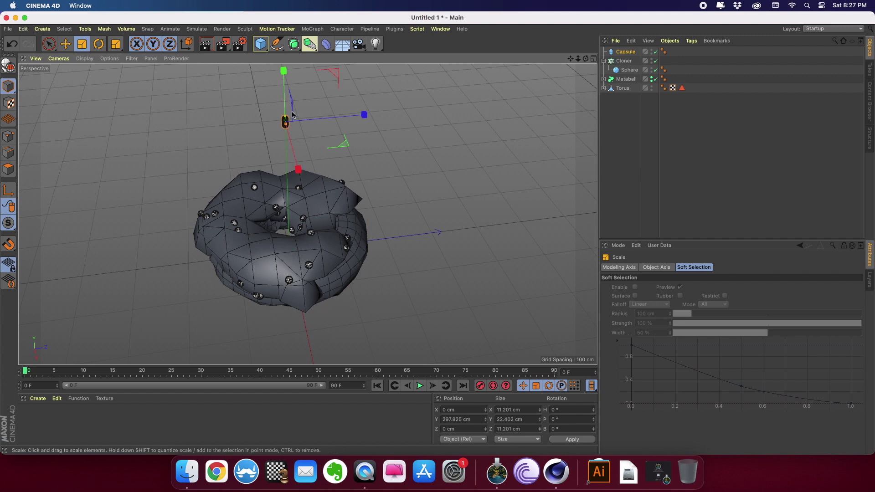
{"action": "left_click_drag", "start_coordinate": [286, 119], "coordinate": [219, 293]}
{"action": "left_click", "coordinate": [195, 180]}
- Place the small capsule inside the Cloner alongside the sphere
{"action": "left_click", "coordinate": [284, 125]}
{"action": "left_click", "coordinate": [285, 123]}
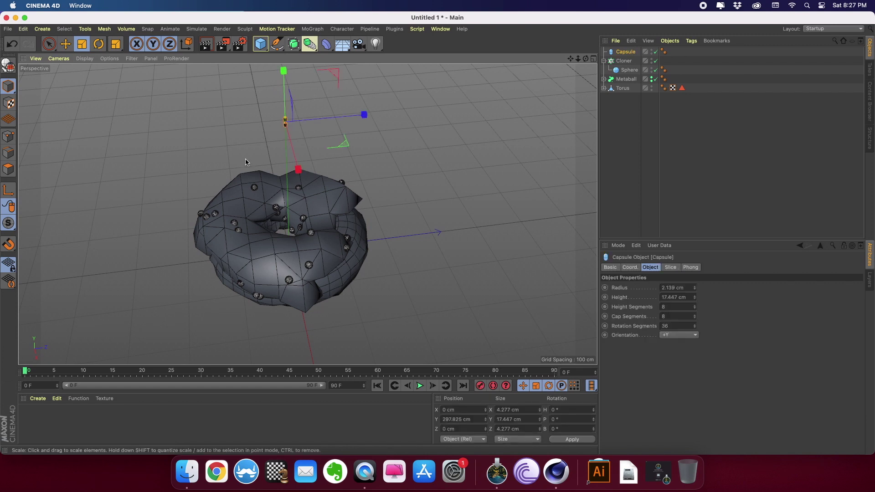
{"action": "left_click", "coordinate": [619, 53]}
{"action": "left_click_drag", "start_coordinate": [619, 53], "coordinate": [624, 62]}
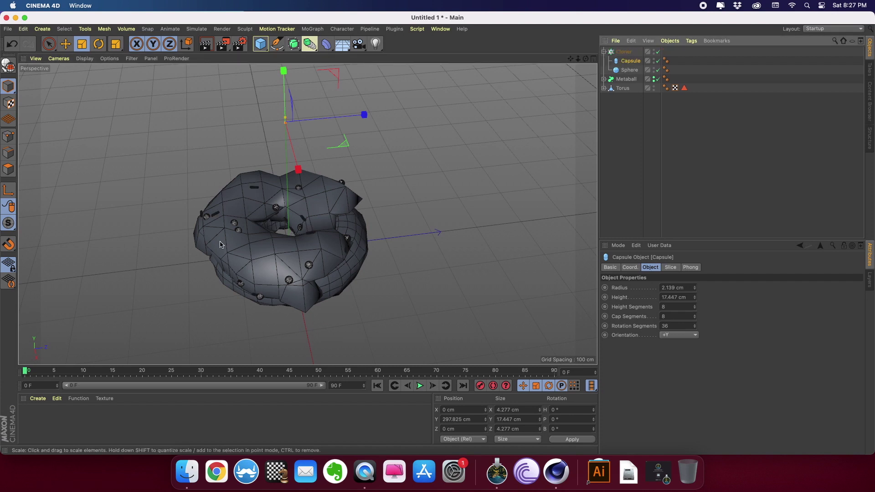
{"action": "left_click", "coordinate": [622, 51]}
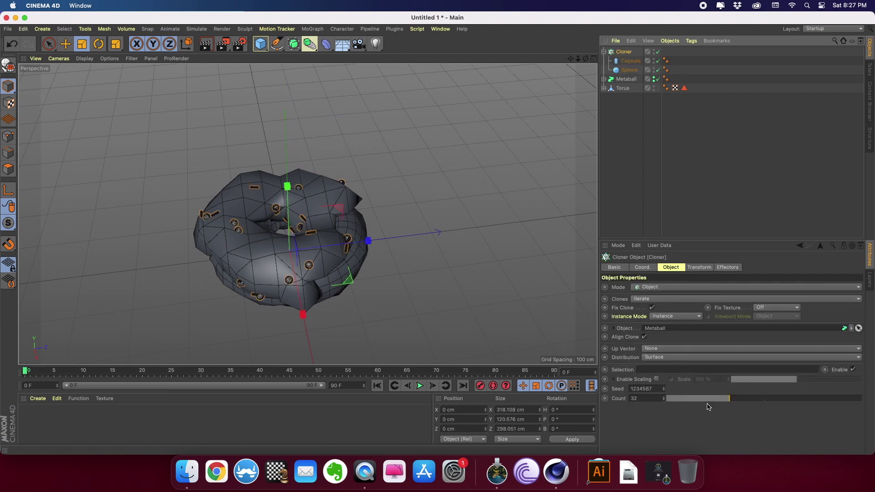
- Set the Cloner count to 65 and orbit around the sprinkled donut to inspect it
{"action": "left_click_drag", "start_coordinate": [758, 402], "coordinate": [795, 391]}
{"action": "left_click", "coordinate": [141, 138]}
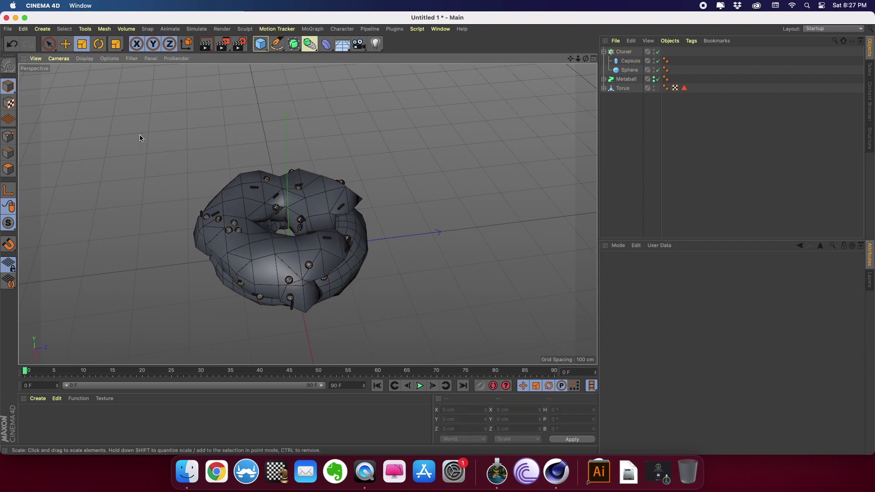
{"action": "left_click_drag", "start_coordinate": [170, 178], "coordinate": [160, 164], "text": "alt"}
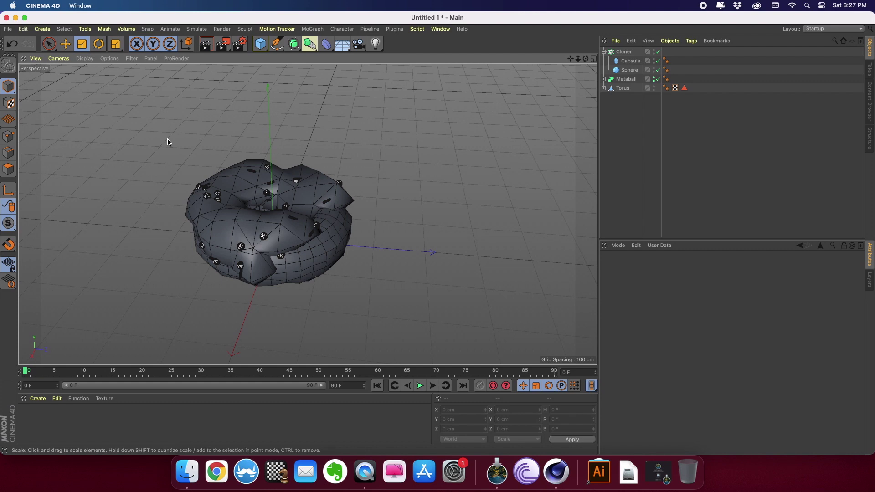
{"action": "left_click_drag", "start_coordinate": [165, 168], "coordinate": [190, 169], "text": "alt"}
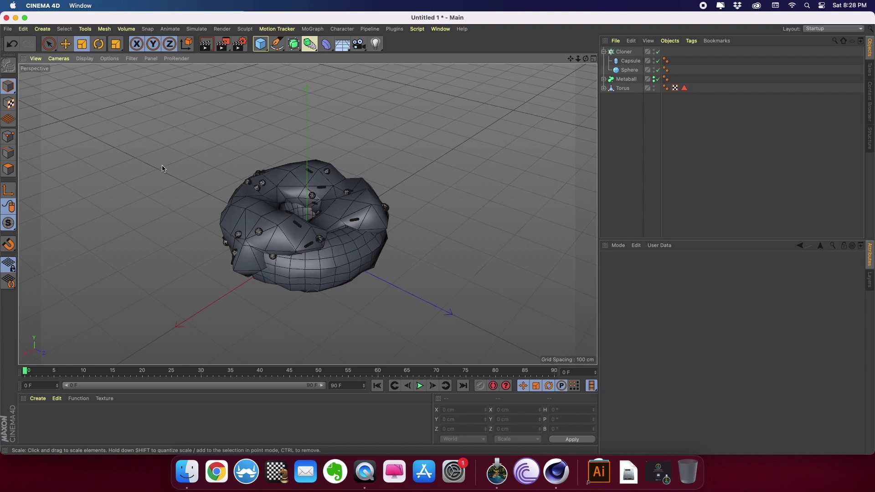
- Group the Cloner, Metaball and Torus into a null named 'Donut LORES'
{"action": "left_click", "coordinate": [604, 52]}
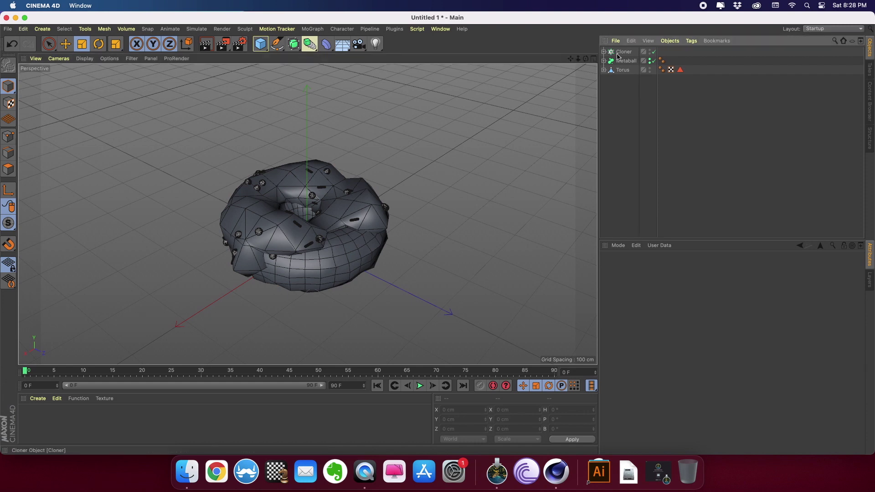
{"action": "left_click", "coordinate": [623, 52]}
{"action": "left_click", "coordinate": [624, 69], "text": "shift"}
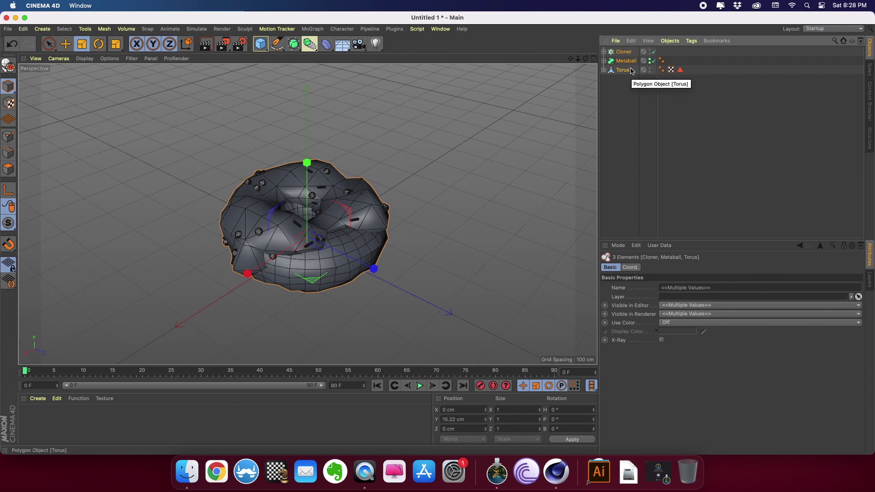
{"action": "key", "text": "alt+g"}
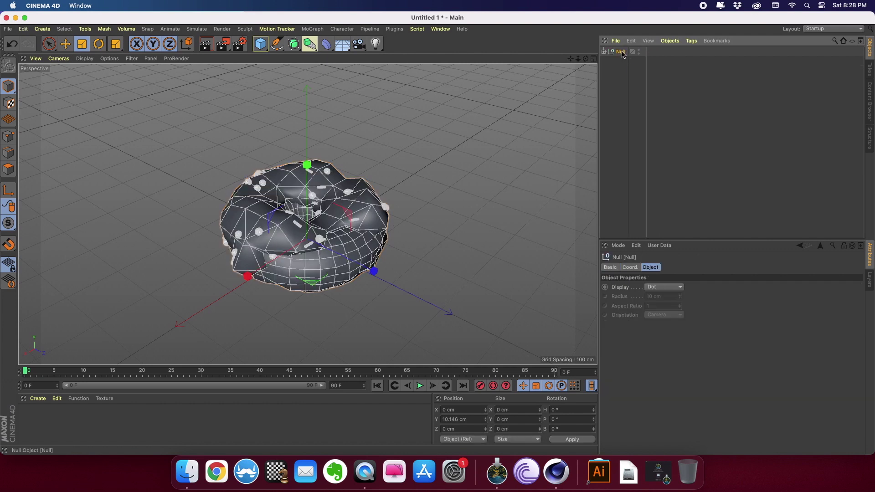
{"action": "double_click", "coordinate": [621, 52]}
{"action": "type", "text": "Donu"}
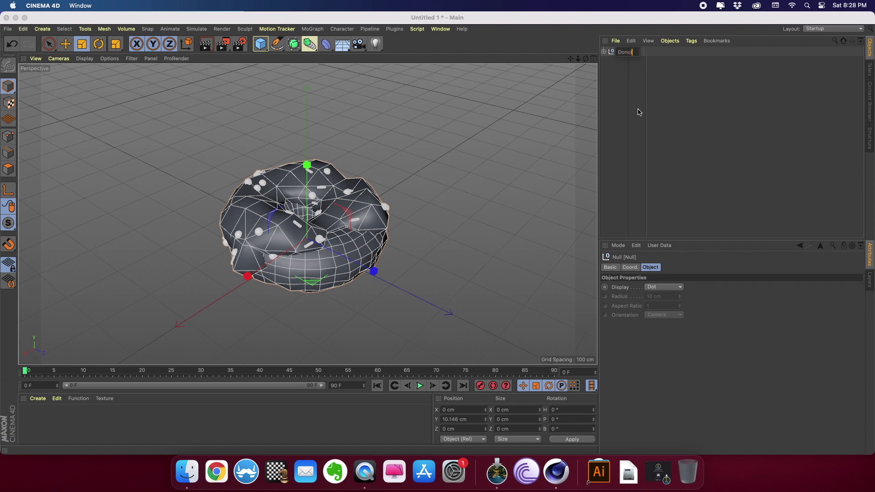
{"action": "type", "text": "t LORES"}
{"action": "key", "text": "Return"}
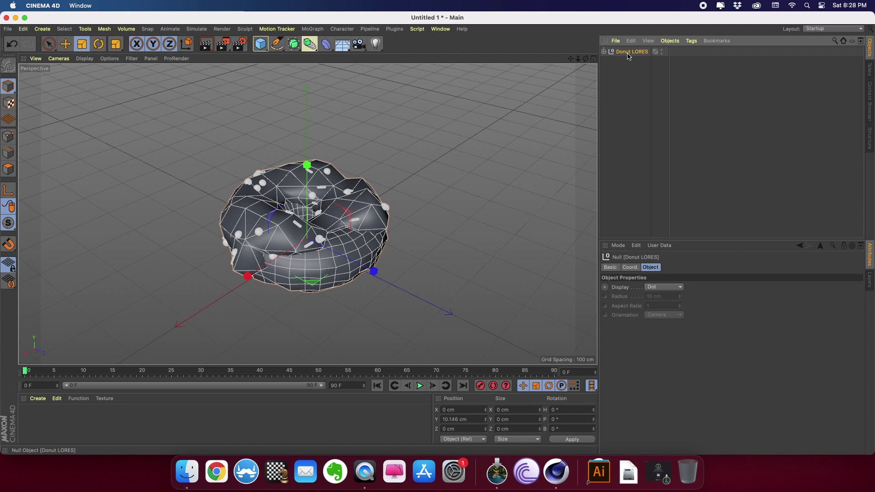
- Duplicate the Donut LORES group and rename the copy 'Donut HIRES'
{"action": "left_click_drag", "start_coordinate": [628, 55], "coordinate": [634, 49], "text": "ctrl"}
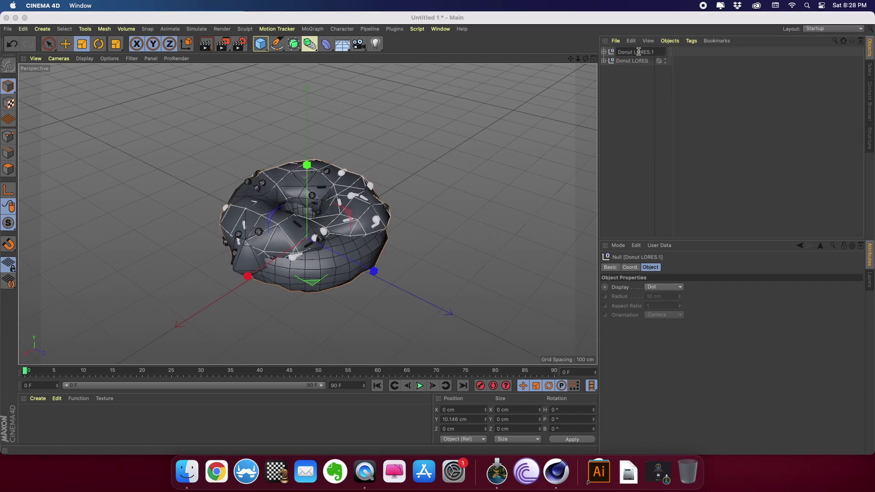
{"action": "left_click_drag", "start_coordinate": [636, 52], "coordinate": [657, 52]}
{"action": "key", "text": "BackSpace"}
{"action": "key", "text": "BackSpace"}
{"action": "type", "text": "HIRES"}
{"action": "key", "text": "Return"}
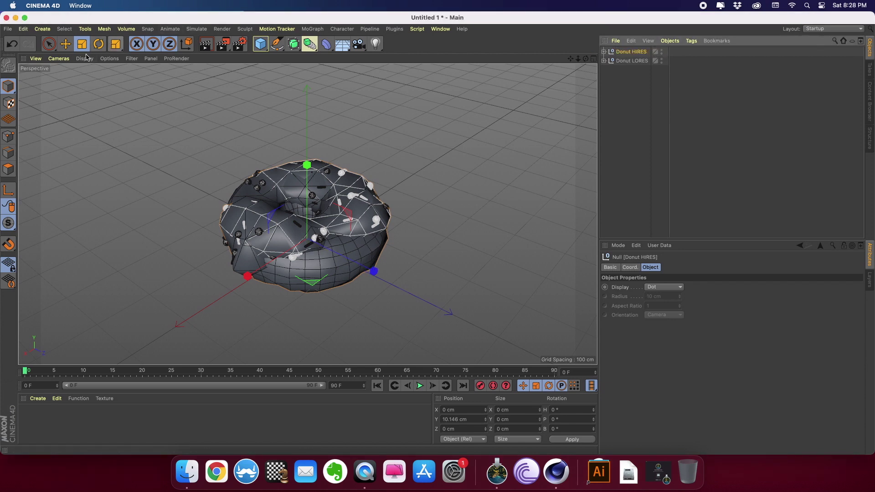
- Move the Donut HIRES copy back along Z so both donuts sit side by side
{"action": "left_click", "coordinate": [66, 44]}
{"action": "left_click_drag", "start_coordinate": [374, 271], "coordinate": [230, 181]}
{"action": "left_click", "coordinate": [201, 235]}
{"action": "mouse_move", "coordinate": [185, 222]}
{"action": "left_mouse_down", "text": "alt"}
{"action": "mouse_move", "coordinate": [186, 234]}
{"action": "mouse_move", "coordinate": [312, 237]}
{"action": "mouse_move", "coordinate": [271, 276]}
{"action": "left_mouse_up", "text": "alt"}
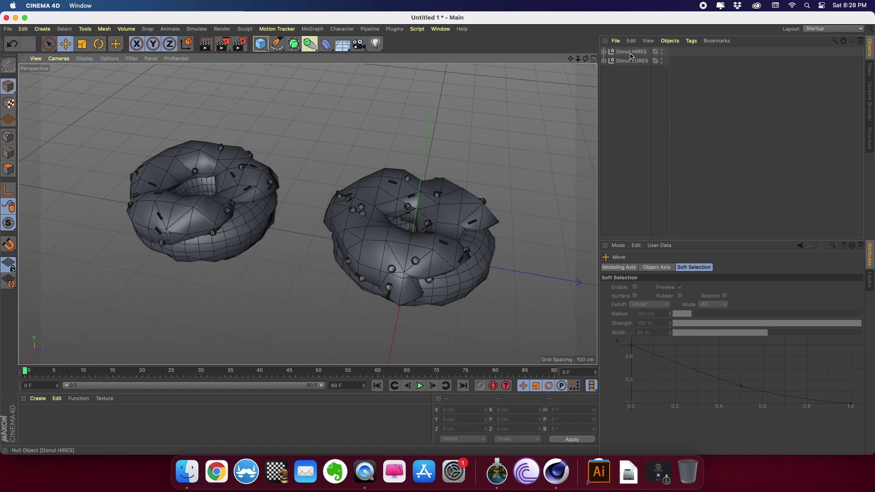
- Wrap the Donut HIRES group in a Subdivision Surface and view the smoothed result
{"action": "left_click", "coordinate": [631, 52]}
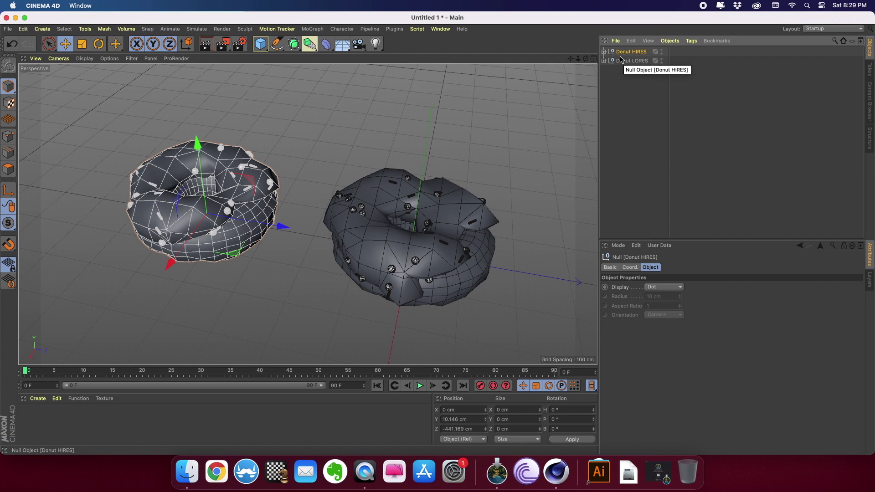
{"action": "left_click", "coordinate": [308, 50]}
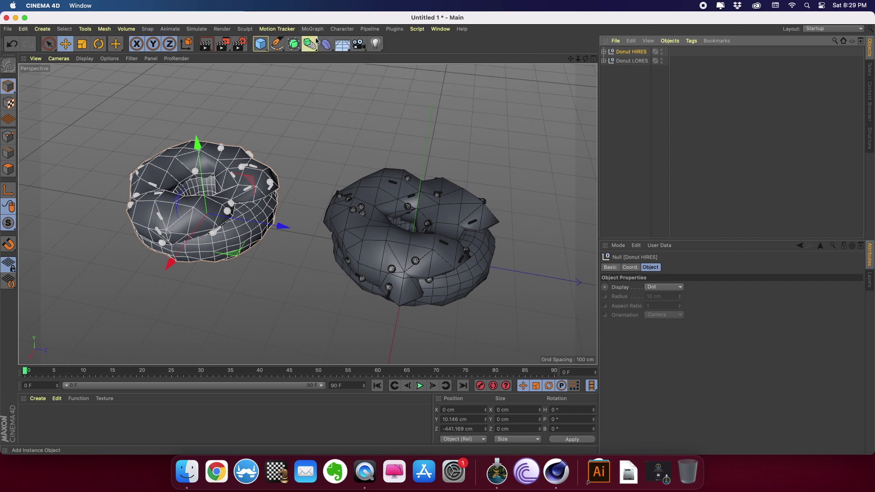
{"action": "left_click", "coordinate": [295, 47]}
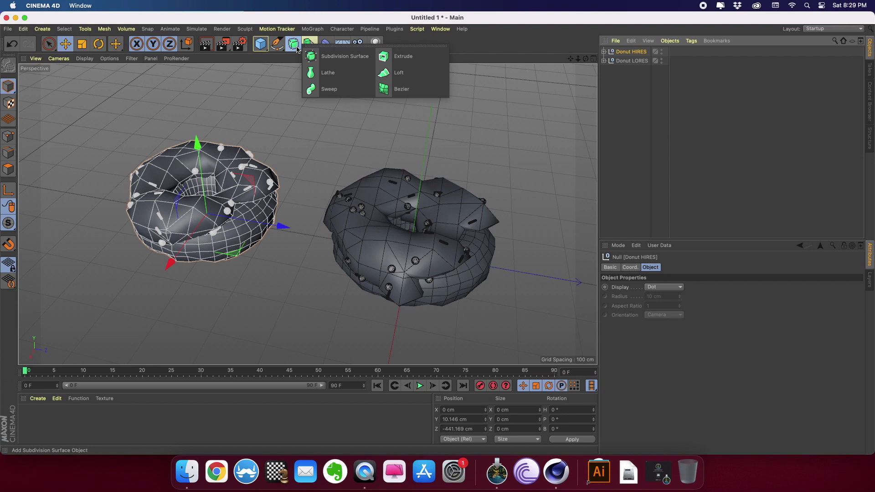
{"action": "left_click", "coordinate": [326, 60], "text": "alt"}
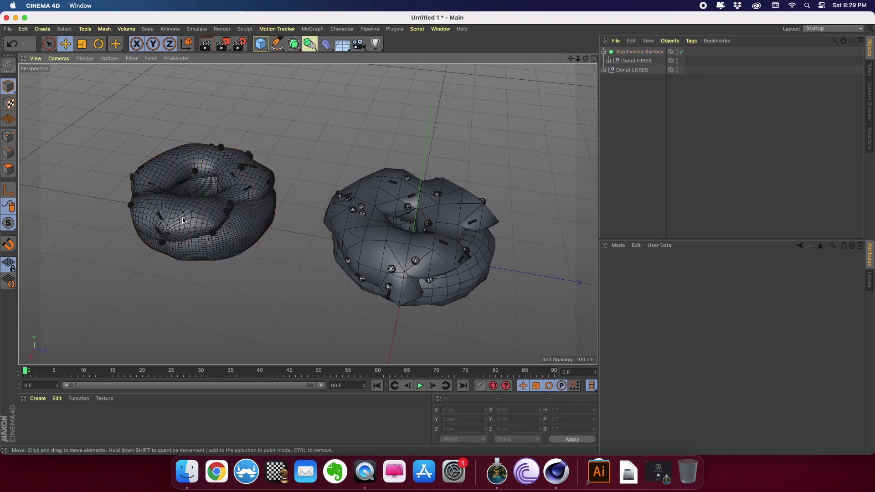
{"action": "left_click", "coordinate": [639, 52]}
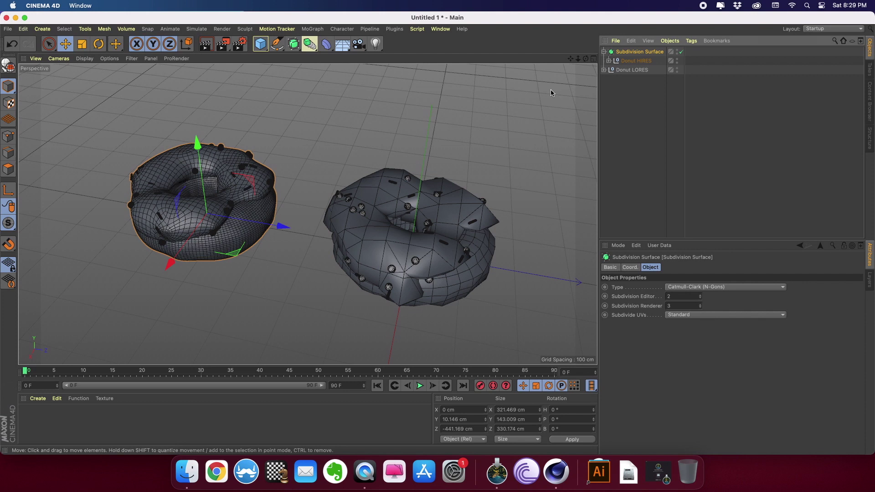
{"action": "left_click", "coordinate": [293, 136]}
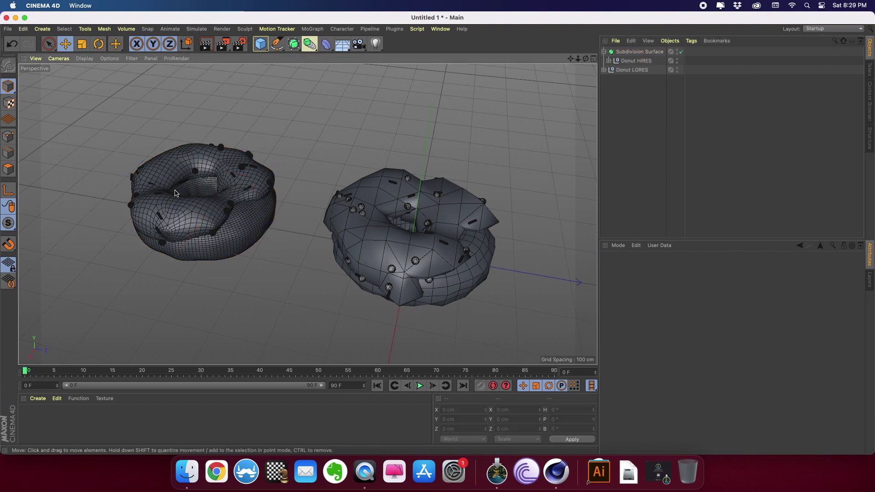
{"action": "left_click_drag", "start_coordinate": [276, 239], "coordinate": [347, 279], "text": "alt"}
{"action": "left_click_drag", "start_coordinate": [224, 242], "coordinate": [244, 254], "text": "alt"}
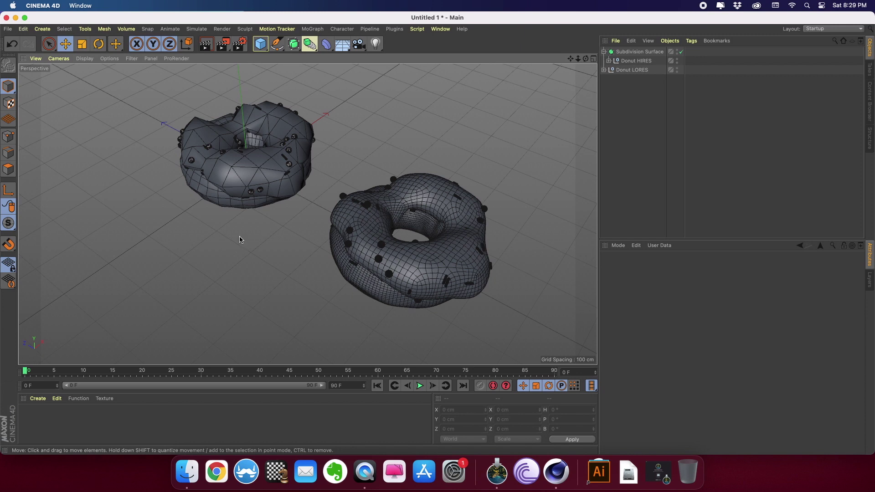
- Rename the Subdivision Surface to 'Donut HIRES'
{"action": "left_click", "coordinate": [603, 52]}
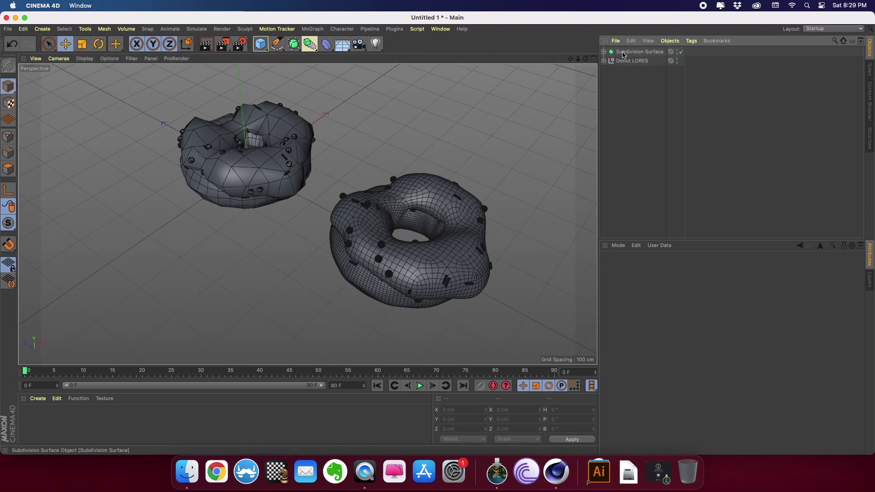
{"action": "left_click", "coordinate": [627, 52]}
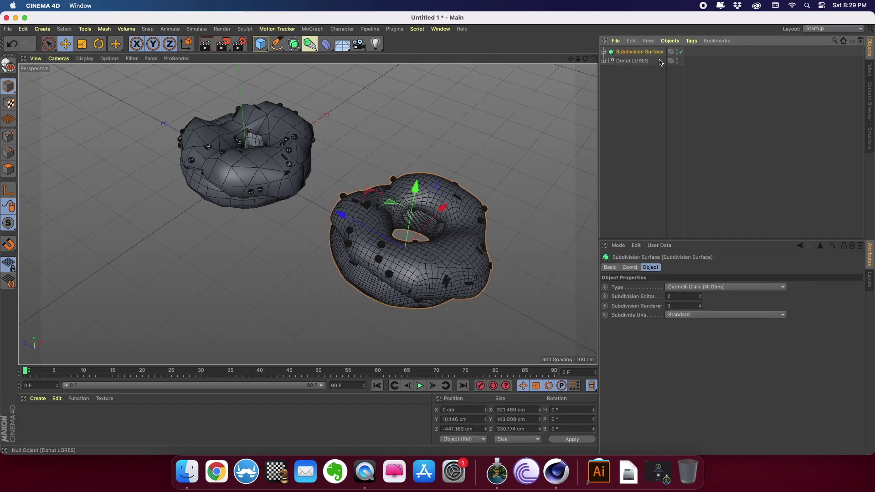
{"action": "double_click", "coordinate": [634, 52]}
{"action": "type", "text": "Donut HIRES"}
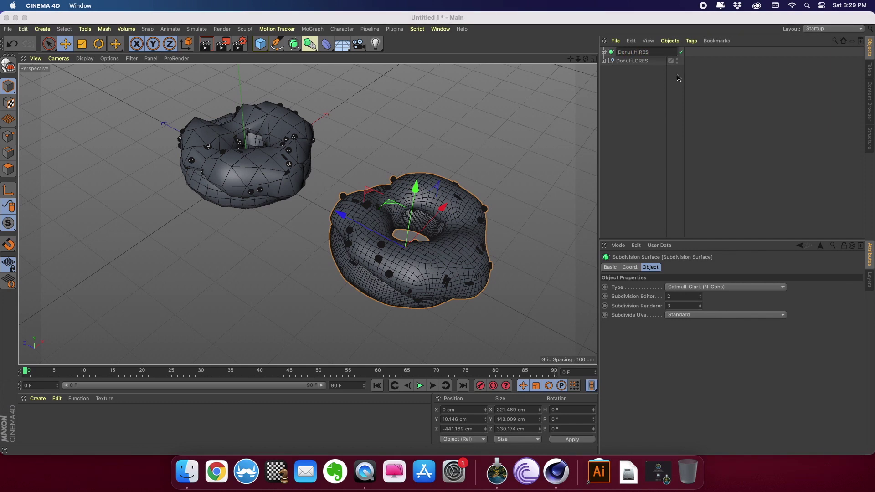
{"action": "key", "text": "Return"}
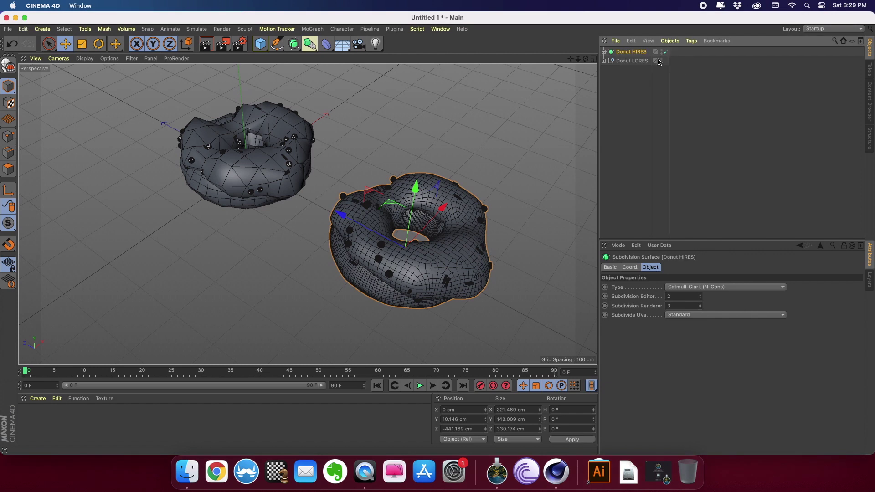
{"action": "left_click", "coordinate": [365, 155]}
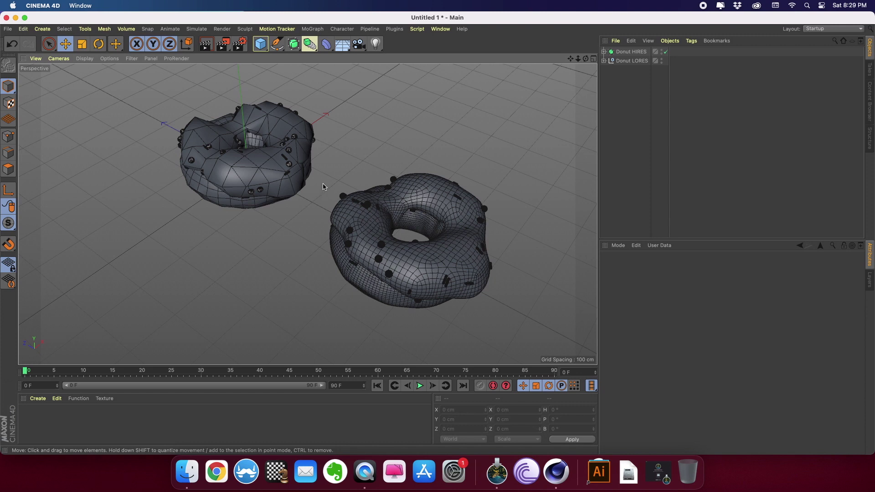
- Create a new material named 'Bread'
{"action": "left_click", "coordinate": [41, 401]}
{"action": "left_click", "coordinate": [45, 289]}
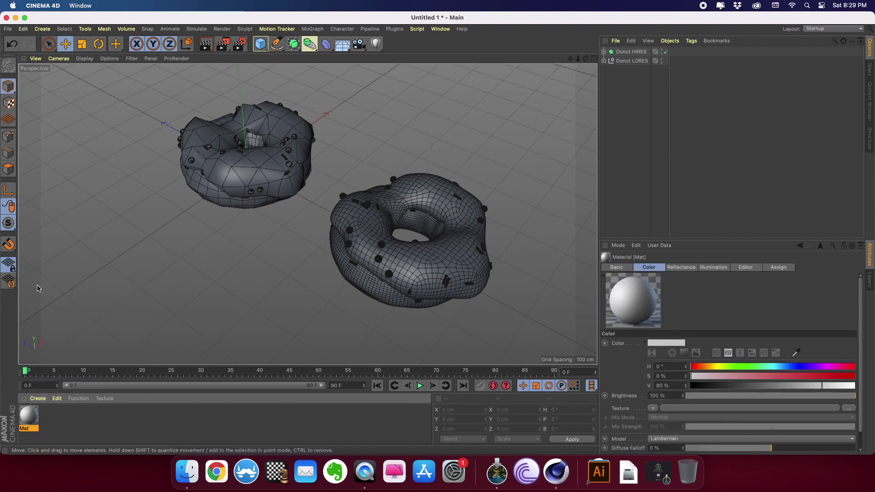
{"action": "double_click", "coordinate": [25, 428]}
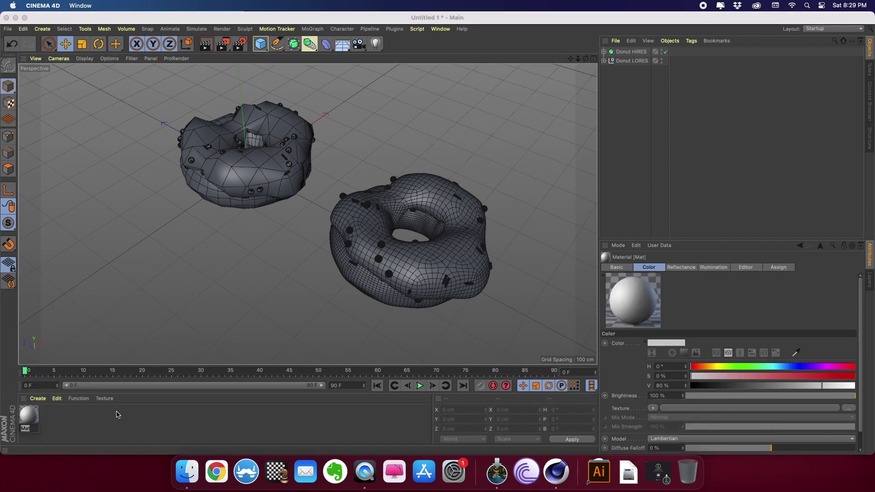
{"action": "type", "text": "Bread"}
{"action": "key", "text": "Return"}
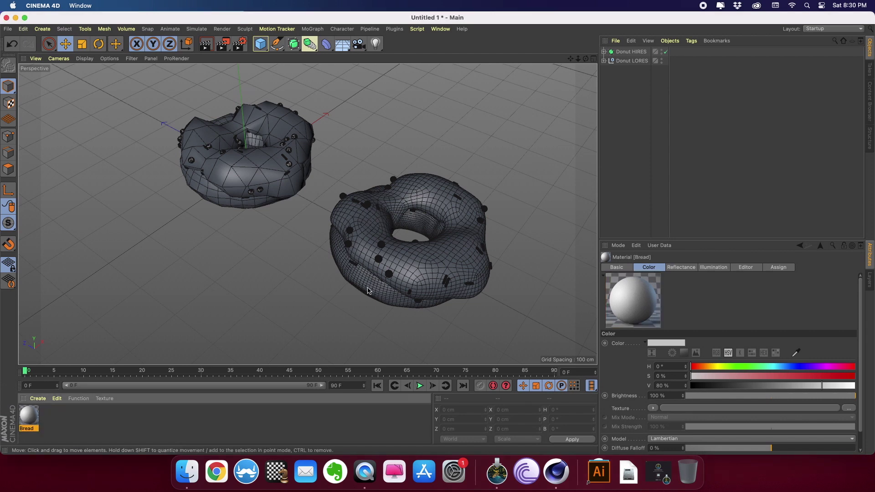
- Turn off Bread's reflectance and load the donut texture image as its colour
{"action": "double_click", "coordinate": [32, 415]}
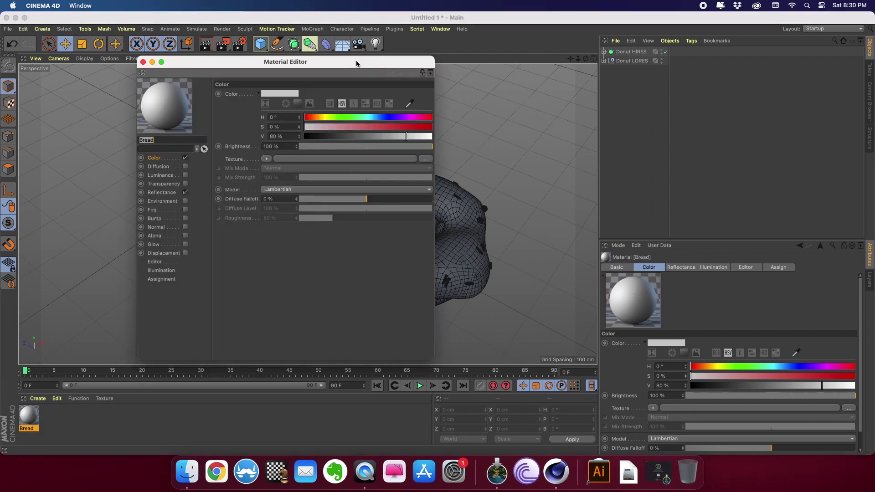
{"action": "left_click_drag", "start_coordinate": [284, 63], "coordinate": [335, 72]}
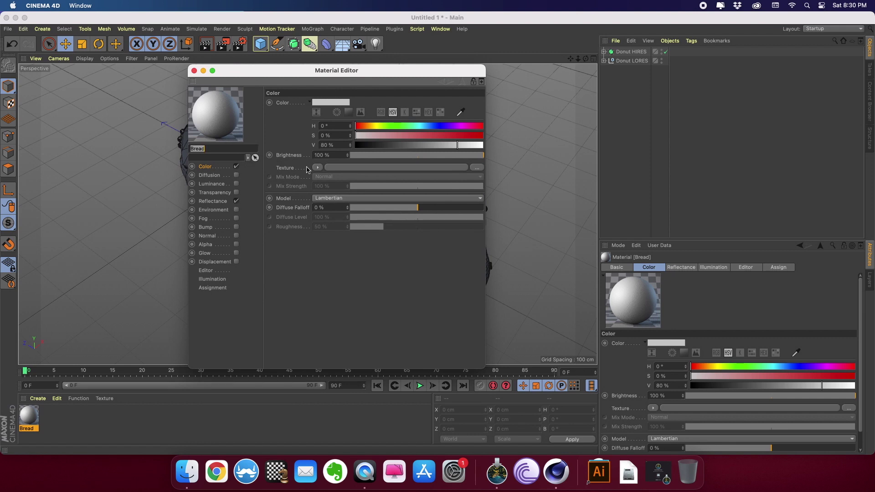
{"action": "left_click_drag", "start_coordinate": [246, 84], "coordinate": [348, 157]}
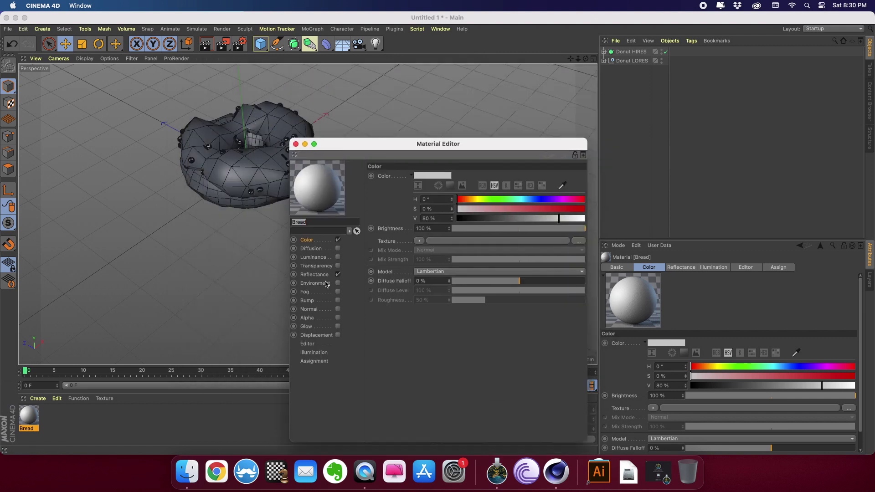
{"action": "left_click", "coordinate": [338, 274]}
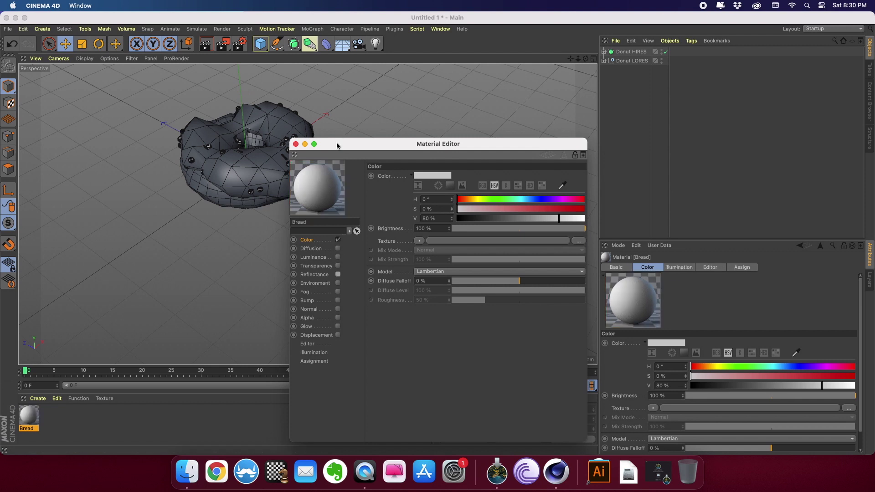
{"action": "left_click_drag", "start_coordinate": [336, 142], "coordinate": [309, 131]}
{"action": "left_click", "coordinate": [393, 230]}
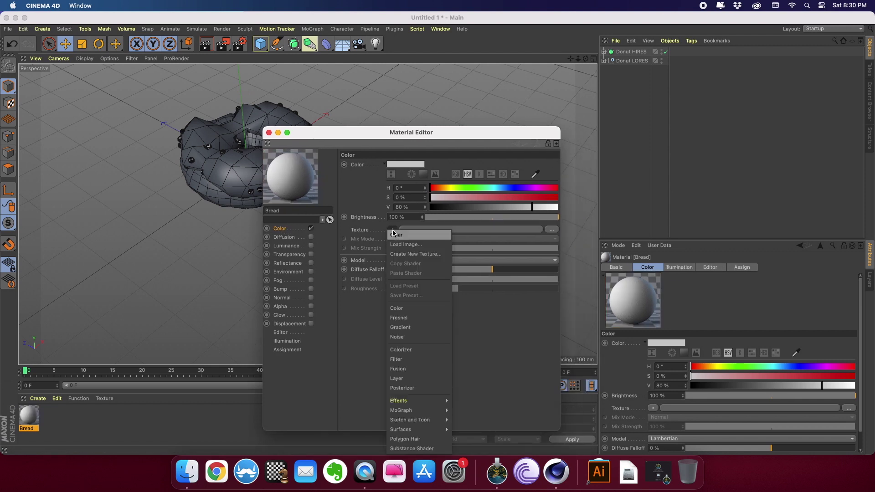
{"action": "left_click", "coordinate": [395, 235]}
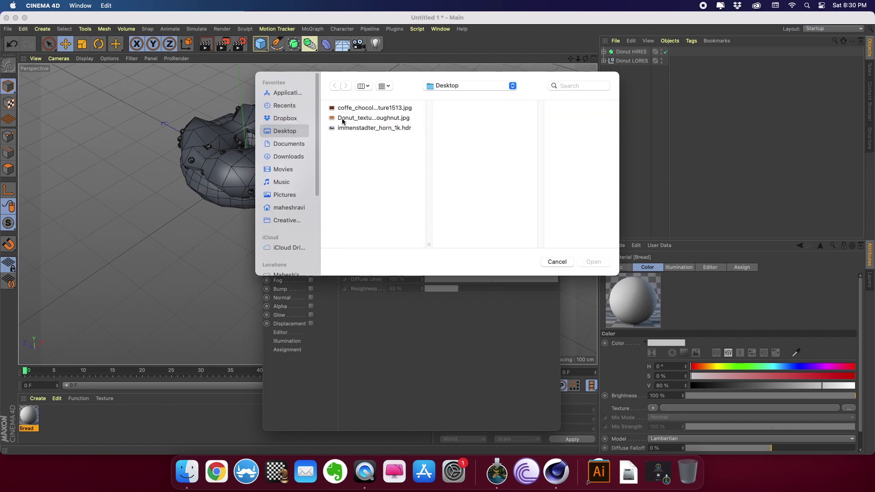
{"action": "left_click", "coordinate": [343, 118]}
{"action": "left_click", "coordinate": [606, 263]}
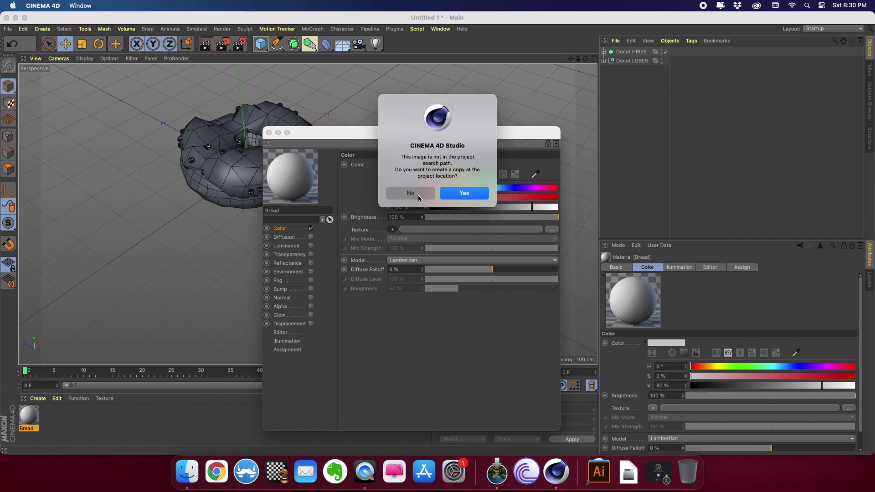
{"action": "left_click", "coordinate": [418, 193]}
- Apply the Bread material to the low-poly donut
{"action": "left_click_drag", "start_coordinate": [319, 136], "coordinate": [350, 157]}
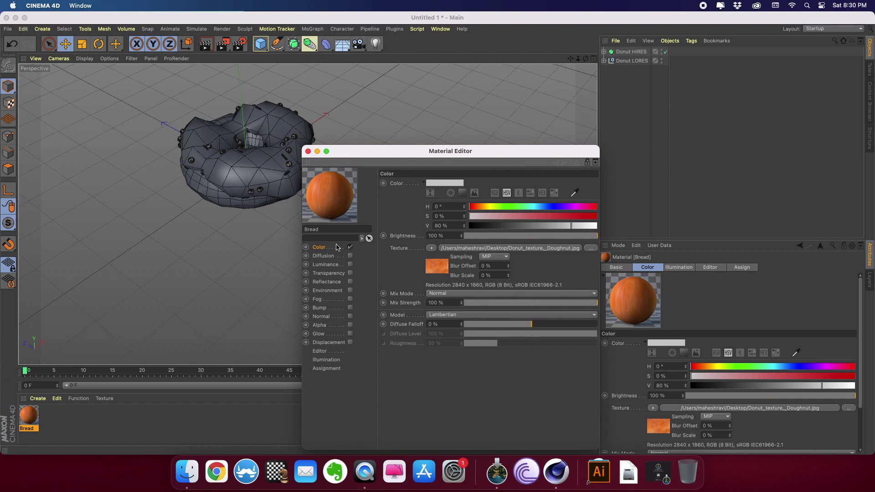
{"action": "left_click_drag", "start_coordinate": [27, 416], "coordinate": [227, 214]}
{"action": "left_click_drag", "start_coordinate": [370, 161], "coordinate": [359, 139]}
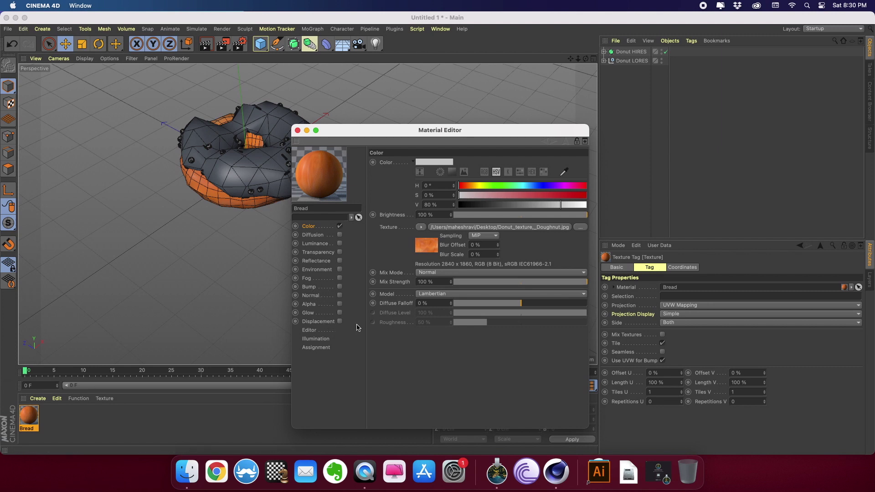
{"action": "left_click", "coordinate": [297, 131]}
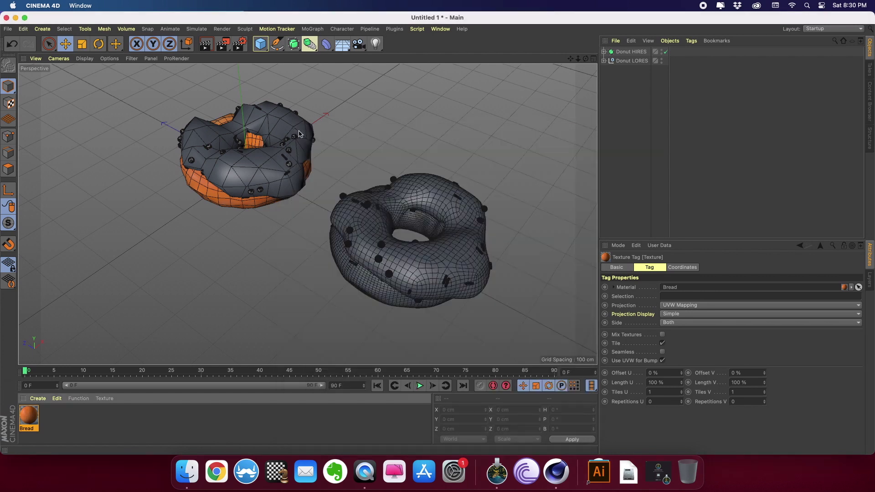
- Launch Chrome and search for normal maps online
{"action": "left_click", "coordinate": [226, 476]}
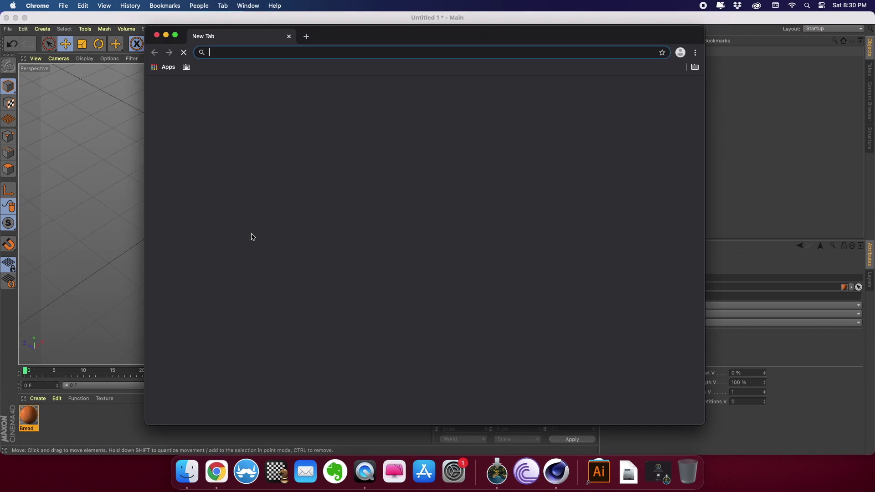
{"action": "type", "text": "normal maps online"}
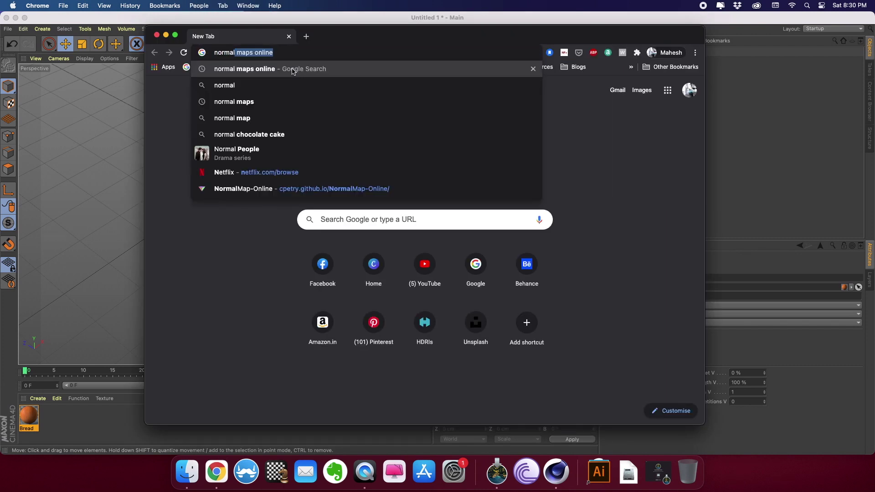
{"action": "key", "text": "Return"}
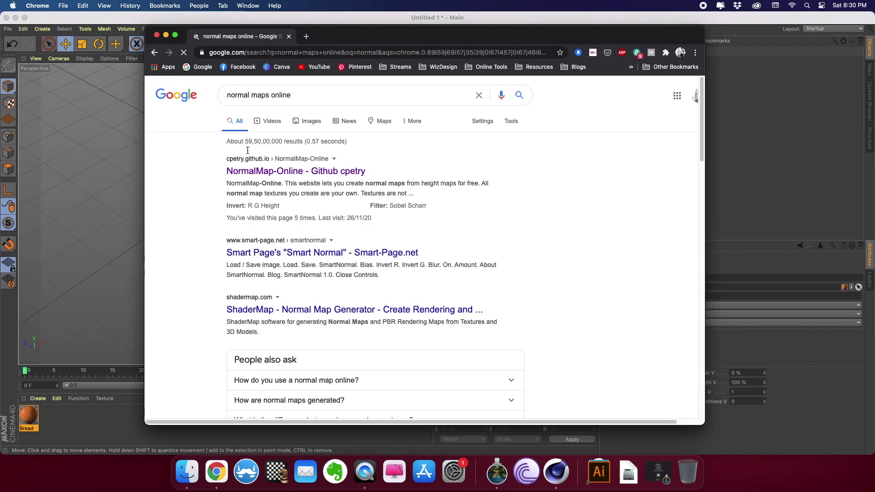
- Open NormalMap-Online and load the donut texture as the height map
{"action": "left_click", "coordinate": [242, 171]}
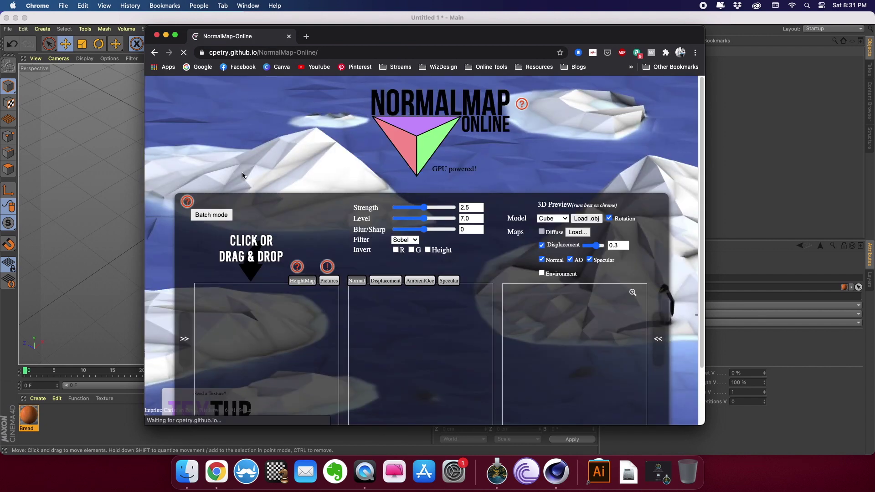
{"action": "scroll", "coordinate": [242, 175], "scroll_direction": "down", "scroll_amount": 3}
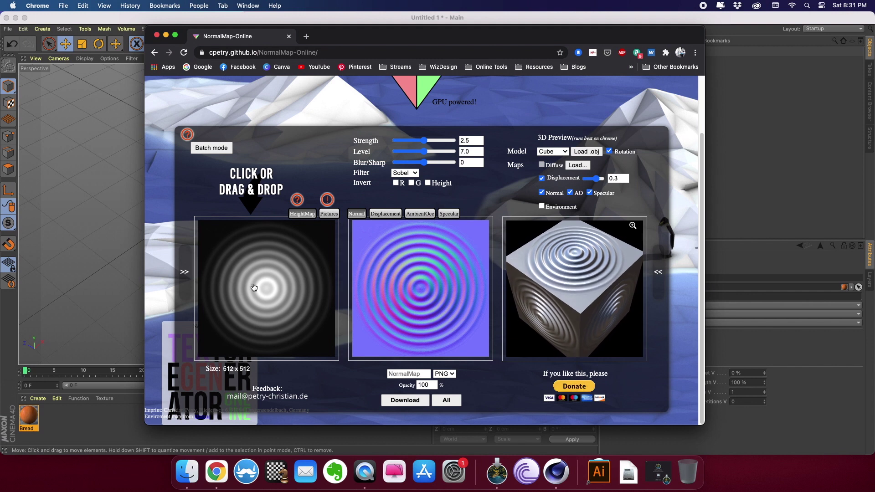
{"action": "left_click", "coordinate": [220, 165]}
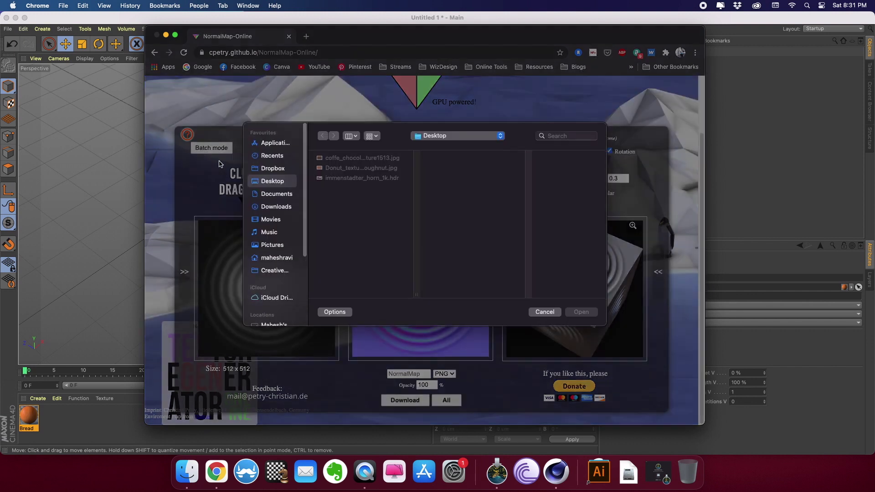
{"action": "left_click", "coordinate": [360, 169]}
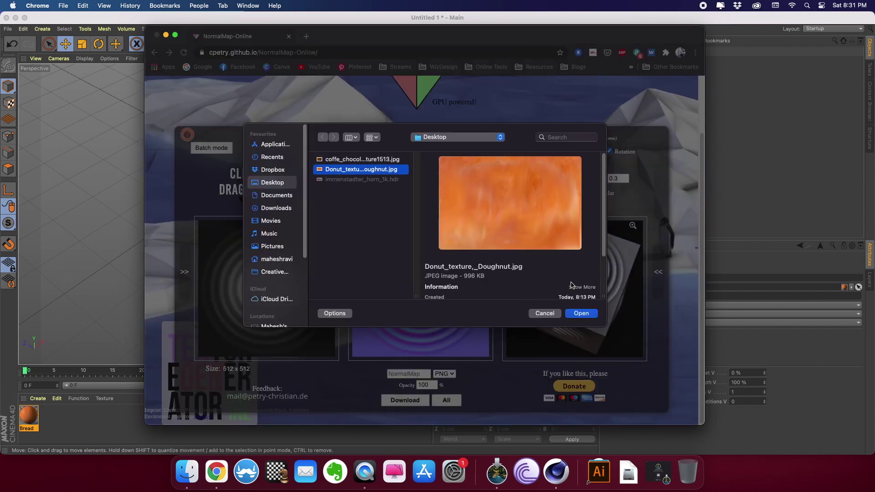
{"action": "left_click", "coordinate": [575, 313]}
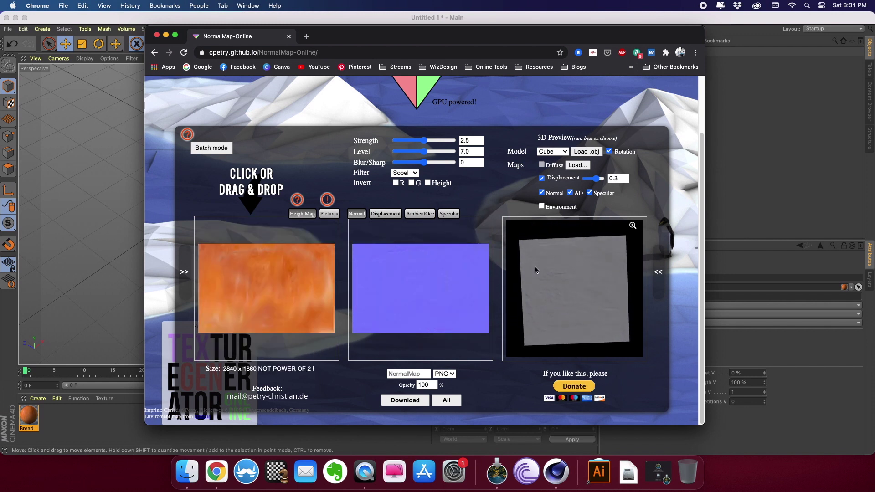
- Download NormalMap.png and DisplacementMap.png to the Desktop
{"action": "left_click", "coordinate": [414, 400]}
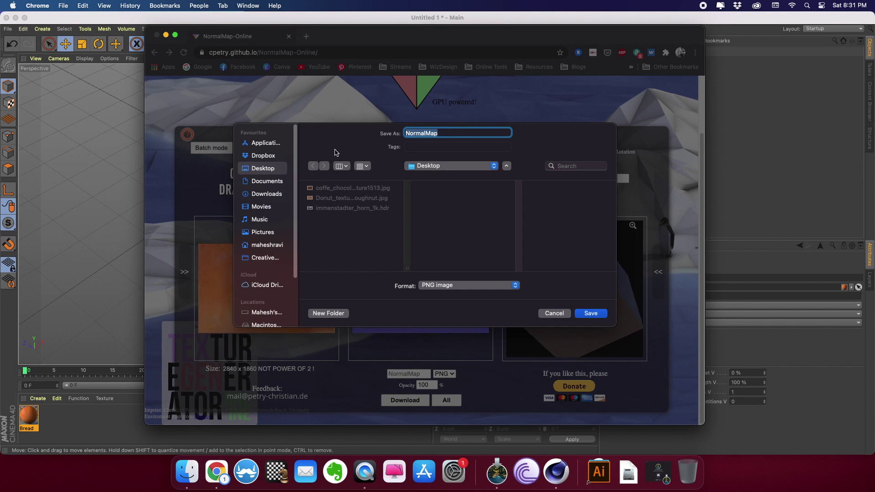
{"action": "left_click", "coordinate": [589, 314]}
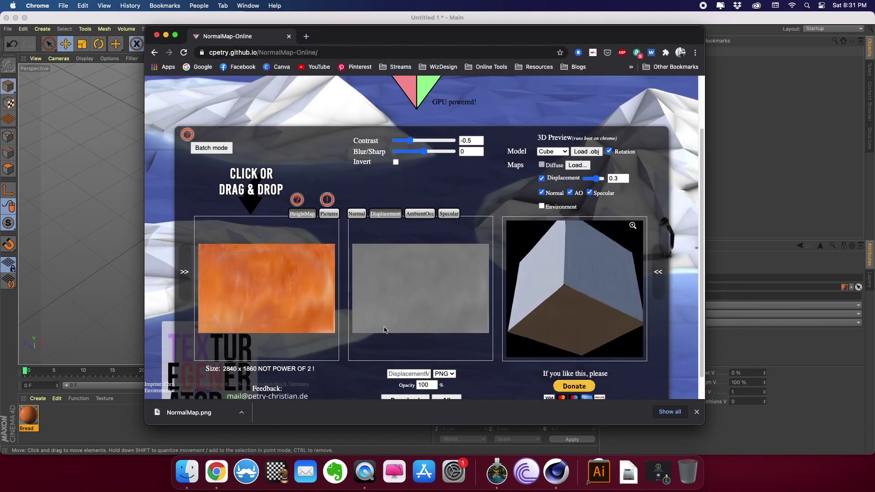
{"action": "scroll", "coordinate": [397, 364], "scroll_direction": "down", "scroll_amount": 1}
{"action": "left_click", "coordinate": [400, 382]}
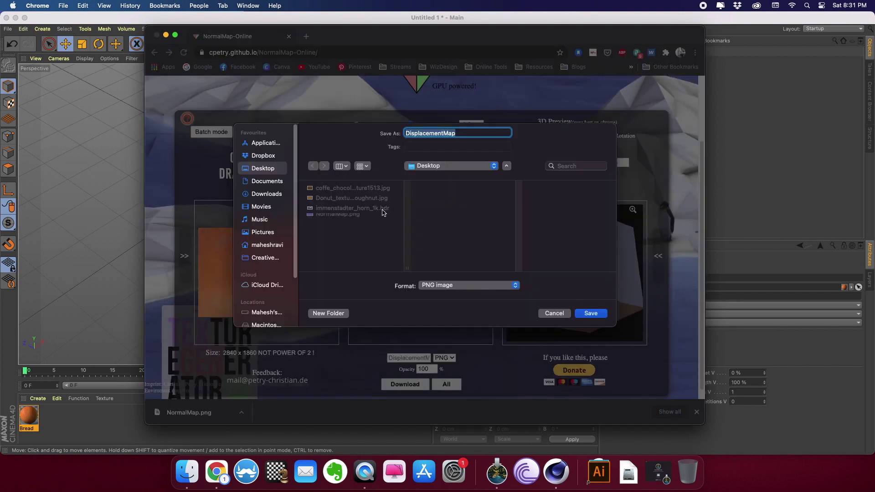
{"action": "left_click", "coordinate": [585, 313]}
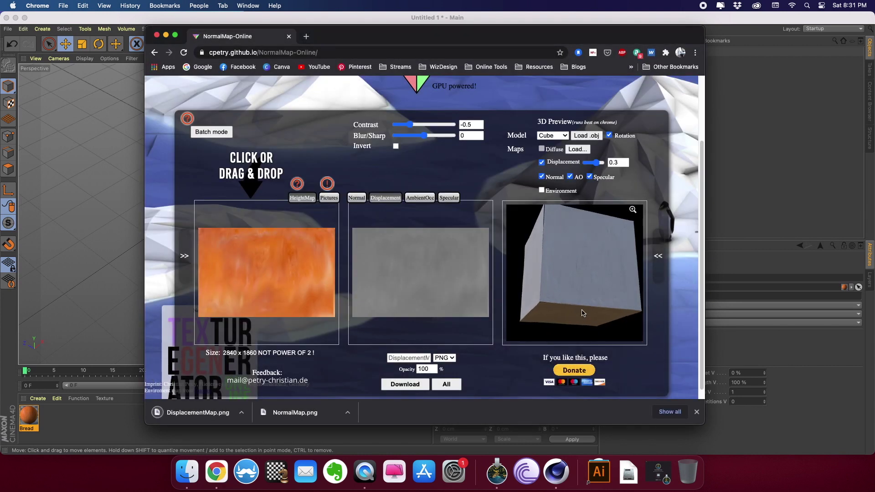
- Enable the Bread material's Normal channel with NormalMap.png as its texture
{"action": "left_click", "coordinate": [165, 35]}
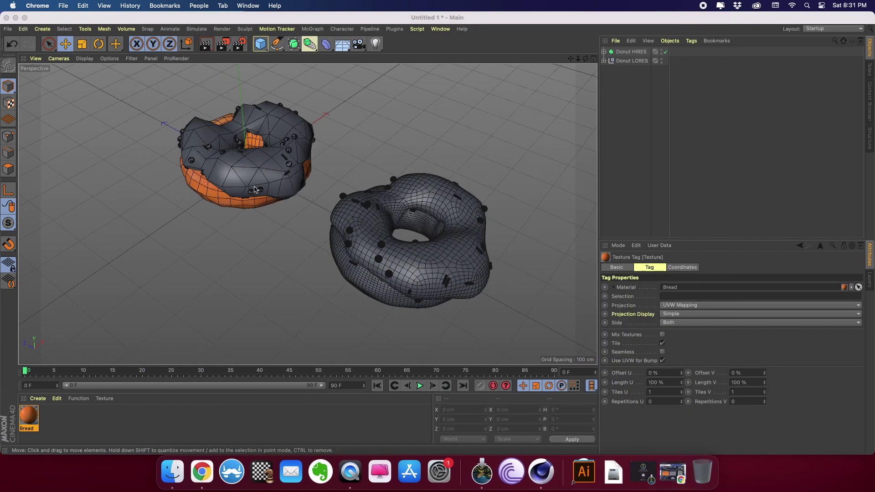
{"action": "double_click", "coordinate": [29, 417]}
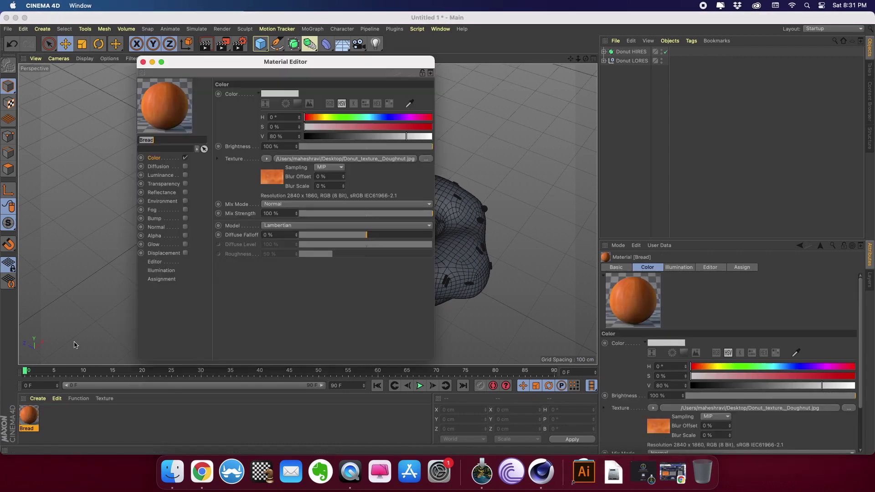
{"action": "left_click_drag", "start_coordinate": [264, 63], "coordinate": [340, 70]}
{"action": "left_click", "coordinate": [263, 236]}
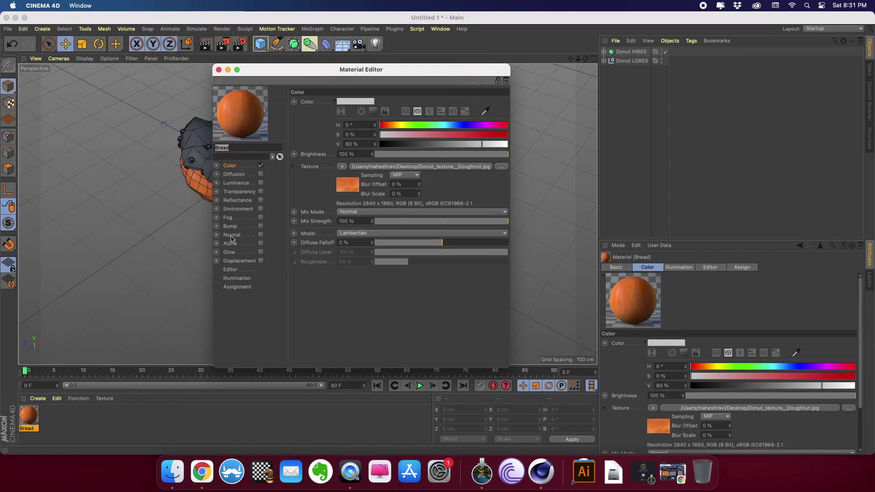
{"action": "left_click", "coordinate": [262, 235]}
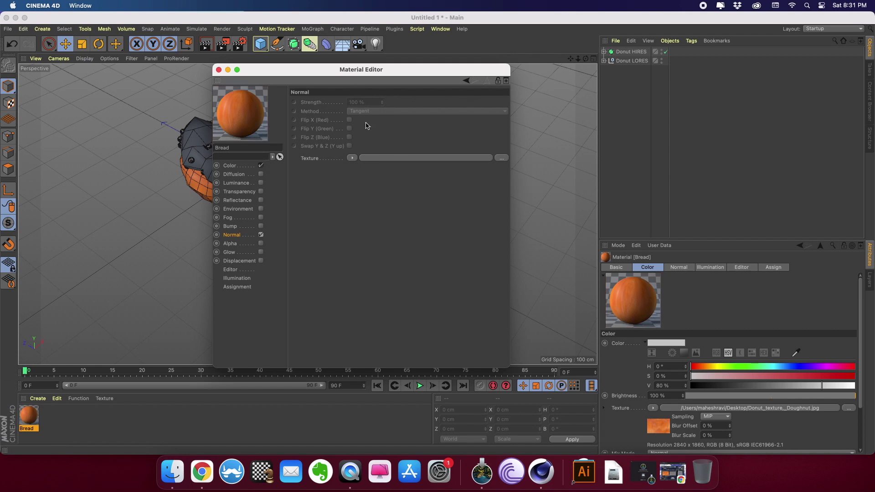
{"action": "left_click", "coordinate": [352, 157]}
{"action": "left_click", "coordinate": [352, 176]}
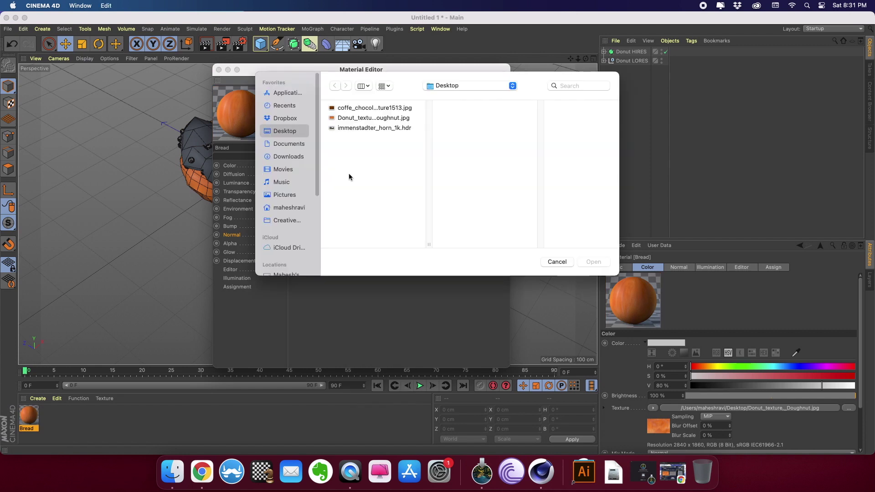
{"action": "left_click", "coordinate": [361, 149]}
{"action": "left_click", "coordinate": [593, 262]}
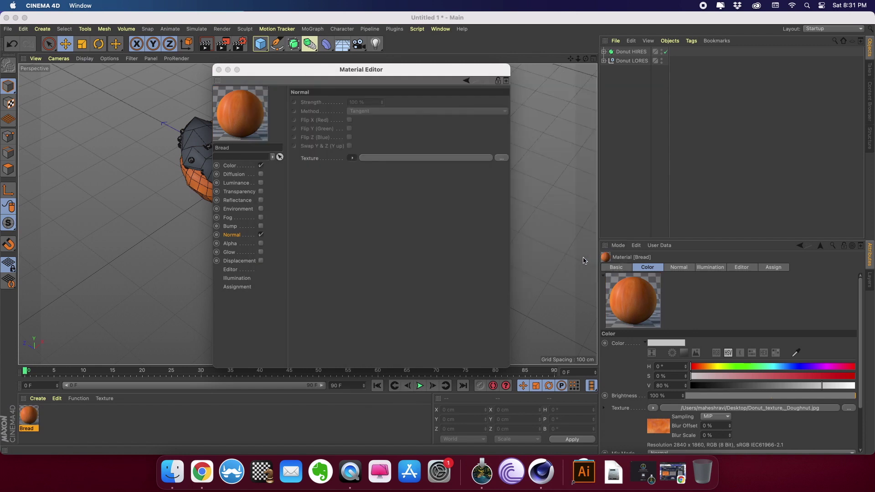
{"action": "left_click", "coordinate": [411, 193]}
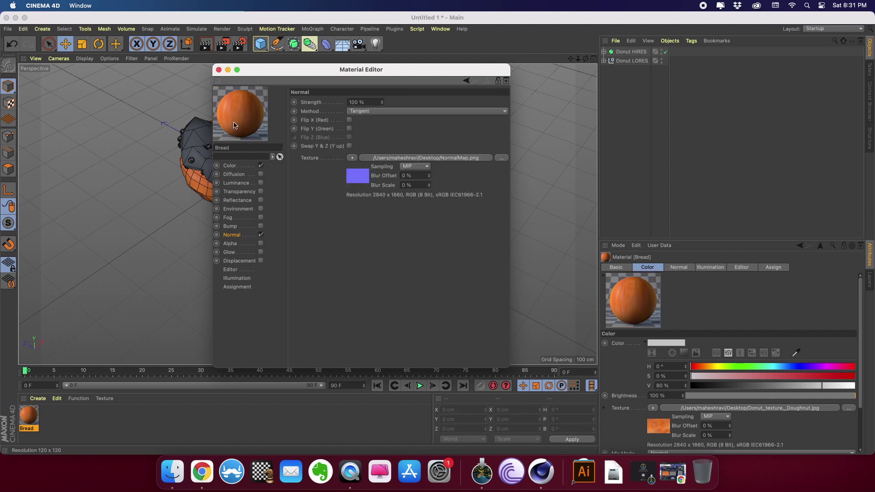
- Enable Displacement with DisplacementMap.png and Sub Polygon Displacement turned on
{"action": "left_click_drag", "start_coordinate": [255, 72], "coordinate": [338, 88]}
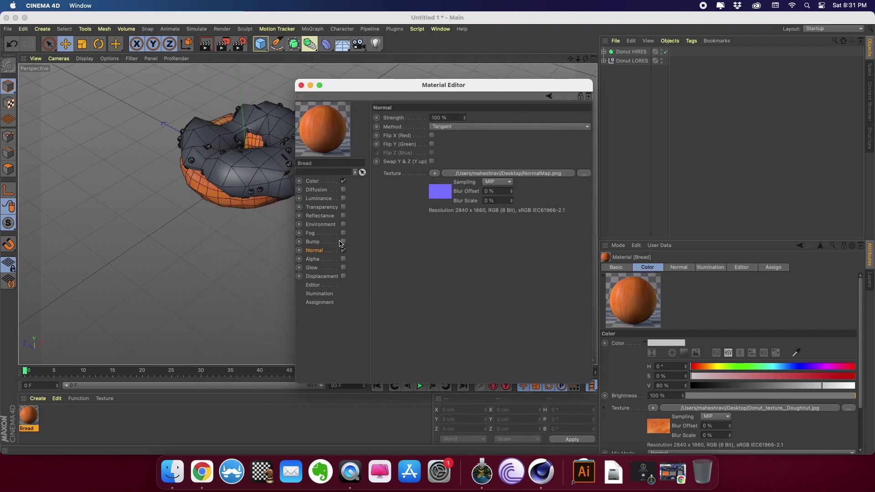
{"action": "left_click", "coordinate": [342, 276]}
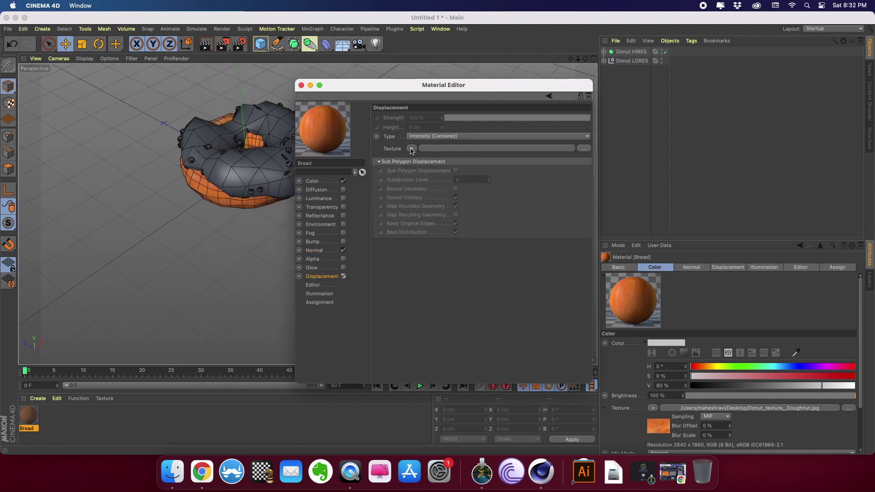
{"action": "left_click", "coordinate": [413, 148]}
{"action": "left_click", "coordinate": [417, 167]}
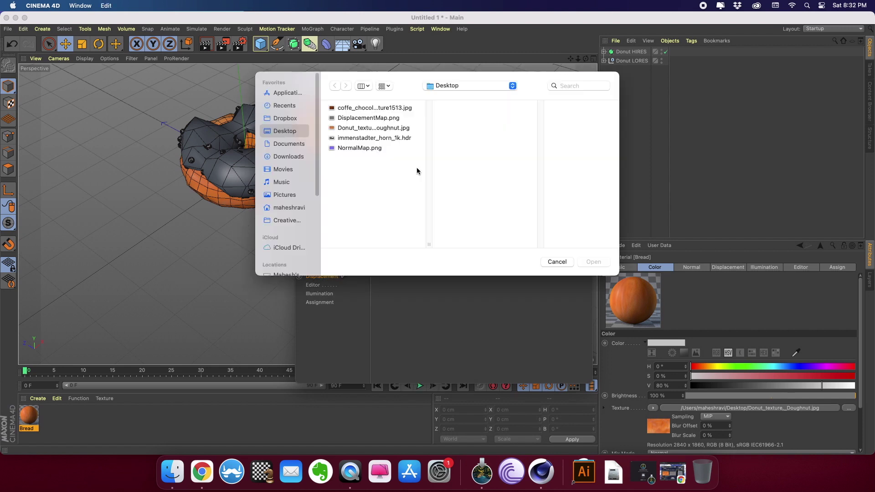
{"action": "left_click", "coordinate": [345, 119]}
{"action": "left_click", "coordinate": [588, 263]}
{"action": "left_click", "coordinate": [417, 193]}
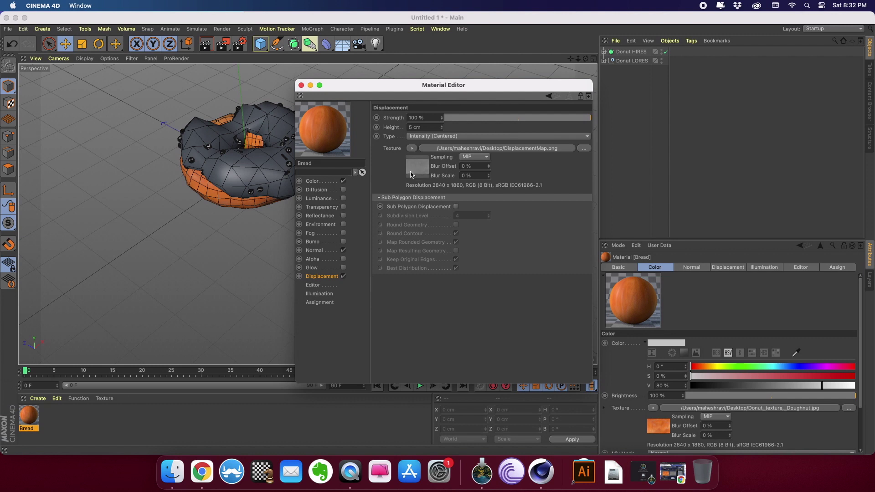
{"action": "left_click", "coordinate": [456, 207]}
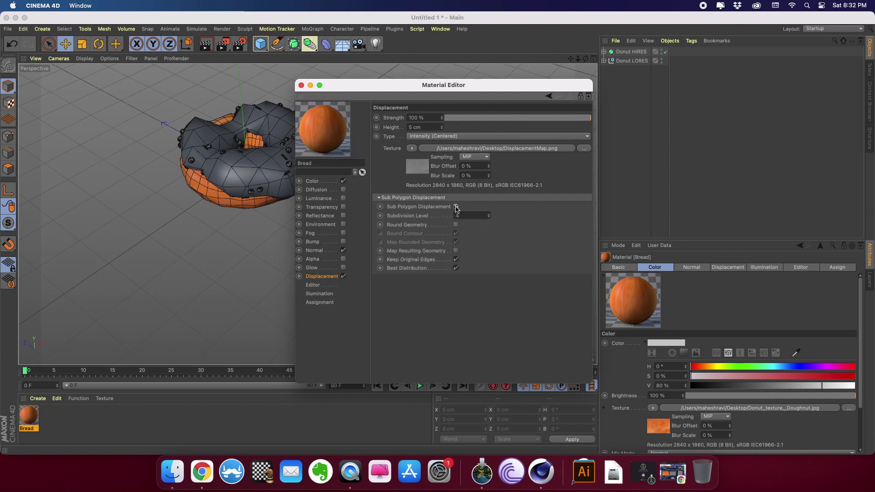
{"action": "left_click_drag", "start_coordinate": [368, 85], "coordinate": [370, 100]}
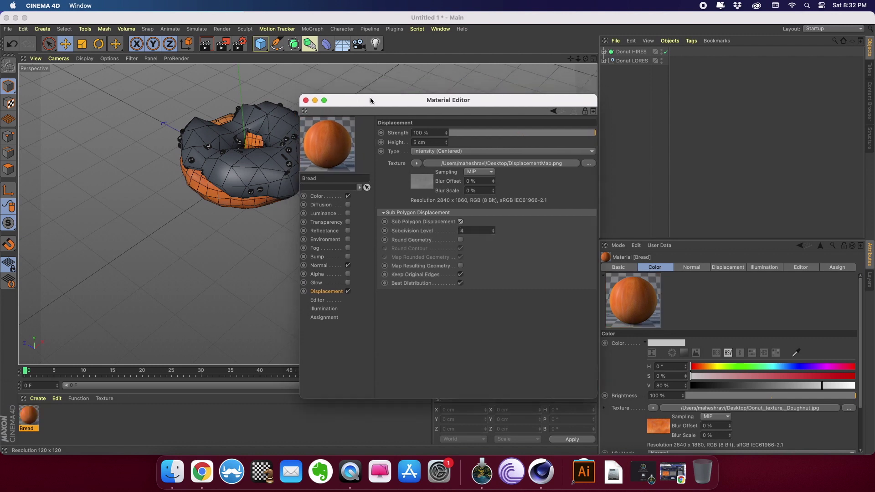
{"action": "left_click", "coordinate": [306, 101]}
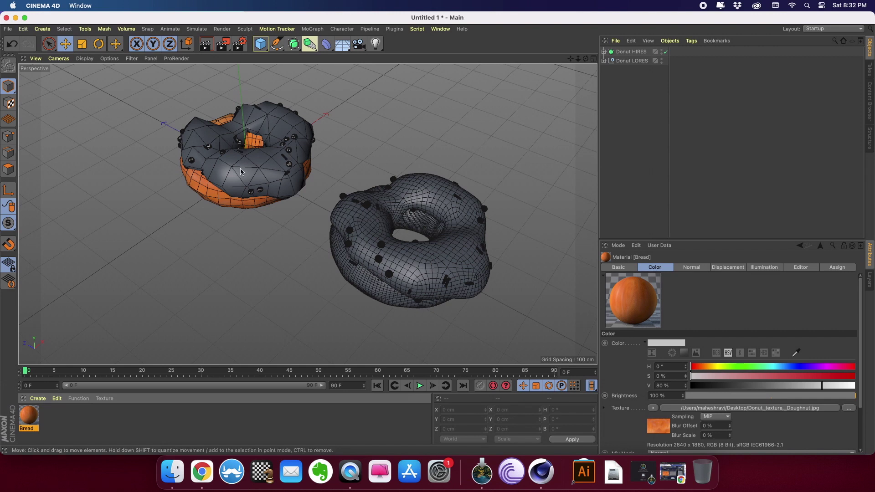
- Create a new standard material named 'chocolate'
{"action": "left_click", "coordinate": [38, 398]}
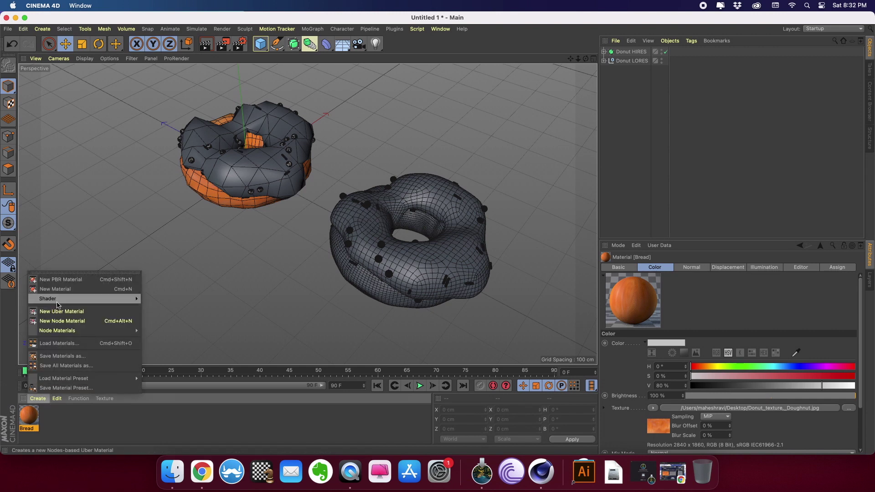
{"action": "left_click", "coordinate": [55, 296]}
{"action": "double_click", "coordinate": [26, 428]}
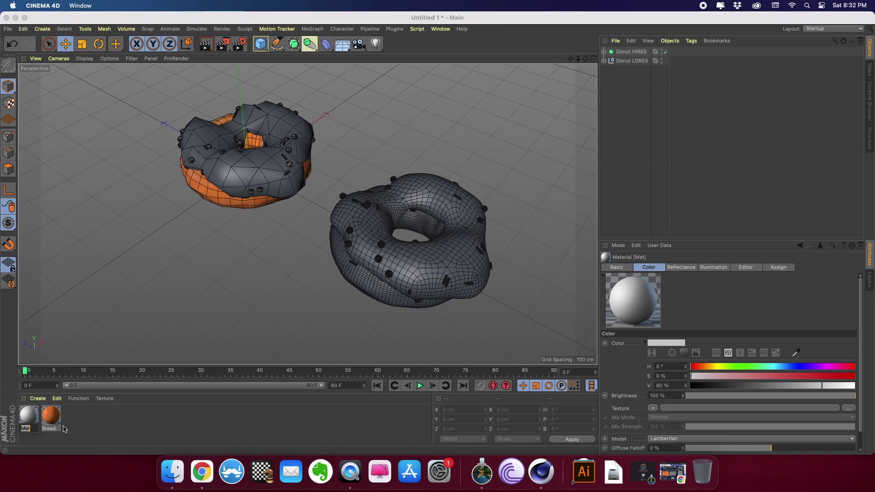
{"action": "type", "text": "chocolate"}
{"action": "key", "text": "Return"}
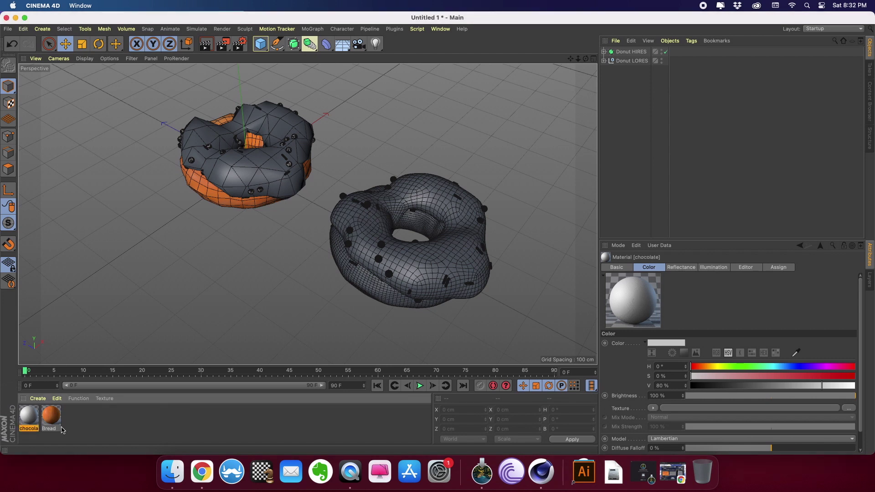
- Load coffe_chocolate_texture1513.jpg as the chocolate material's colour texture
{"action": "double_click", "coordinate": [31, 414]}
{"action": "left_click_drag", "start_coordinate": [249, 74], "coordinate": [337, 103]}
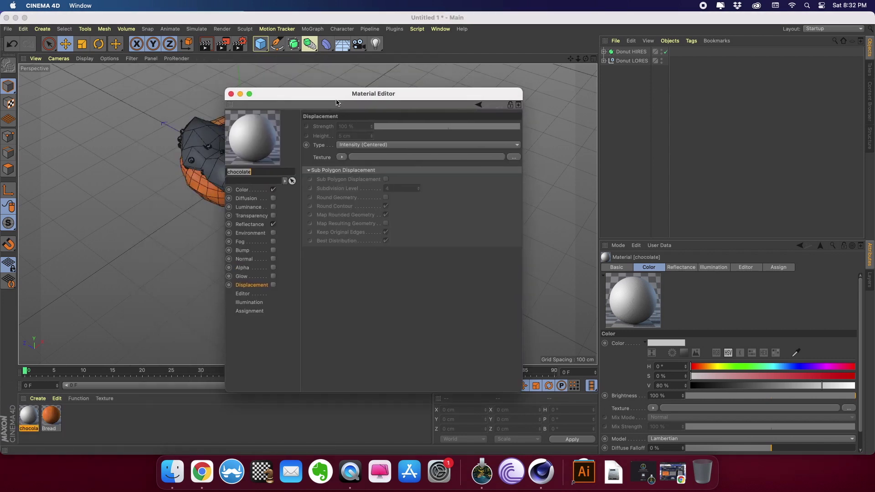
{"action": "left_click", "coordinate": [242, 191]}
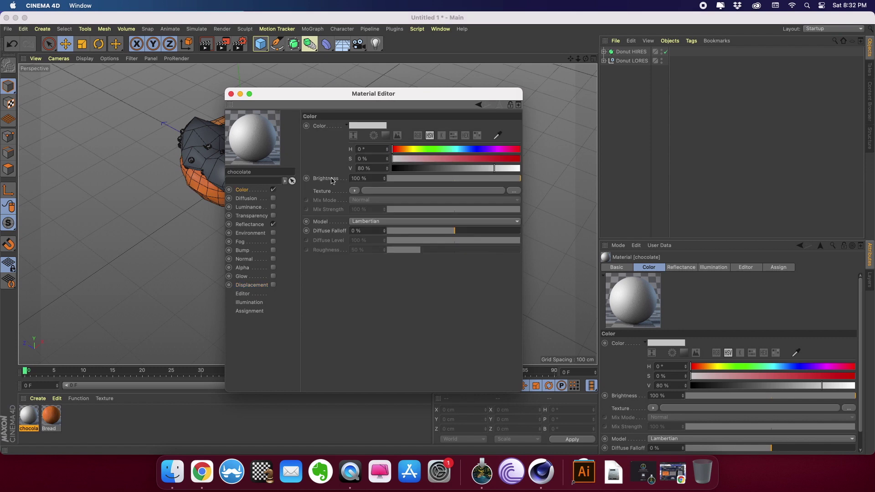
{"action": "left_click_drag", "start_coordinate": [340, 97], "coordinate": [387, 99]}
{"action": "left_click", "coordinate": [401, 193]}
{"action": "left_click", "coordinate": [400, 209]}
{"action": "left_click", "coordinate": [350, 108]}
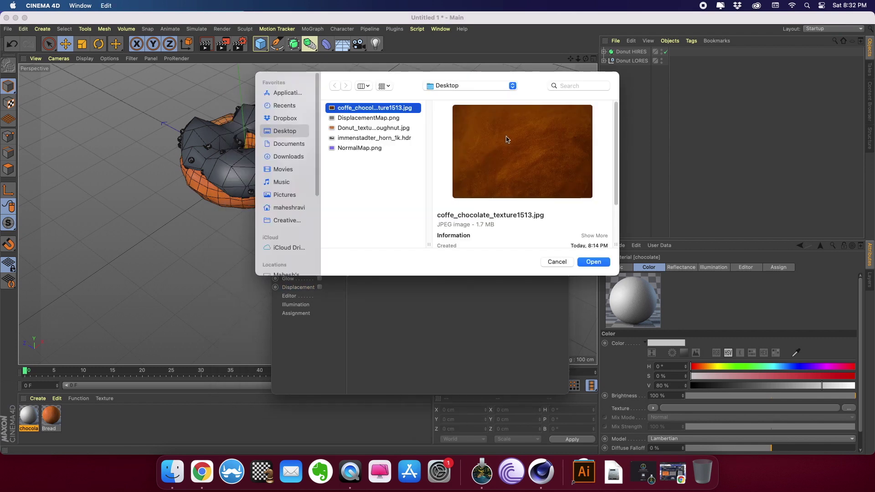
{"action": "left_click", "coordinate": [593, 261]}
{"action": "left_click", "coordinate": [423, 195]}
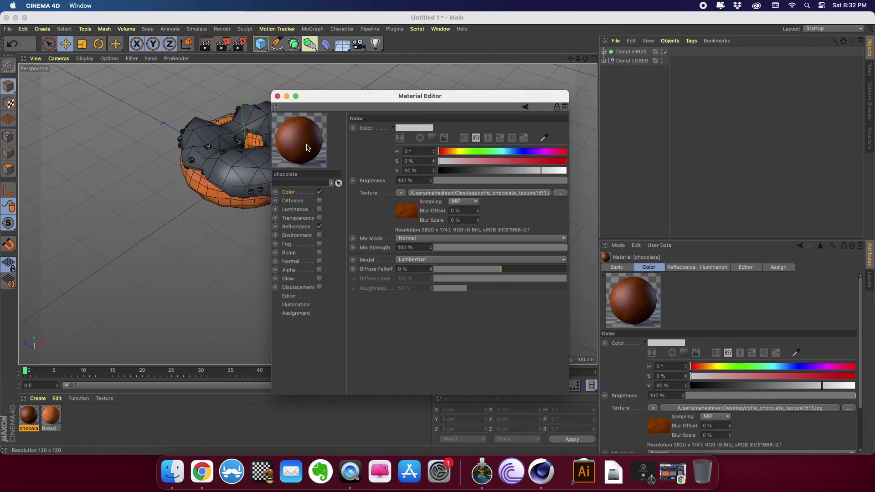
- Apply the chocolate material to the upper donut
{"action": "left_click_drag", "start_coordinate": [337, 95], "coordinate": [384, 98]}
{"action": "left_click_drag", "start_coordinate": [349, 145], "coordinate": [251, 173]}
{"action": "mouse_move", "coordinate": [367, 105]}
{"action": "left_mouse_down"}
{"action": "mouse_move", "coordinate": [335, 120]}
{"action": "mouse_move", "coordinate": [361, 97]}
{"action": "left_mouse_up"}
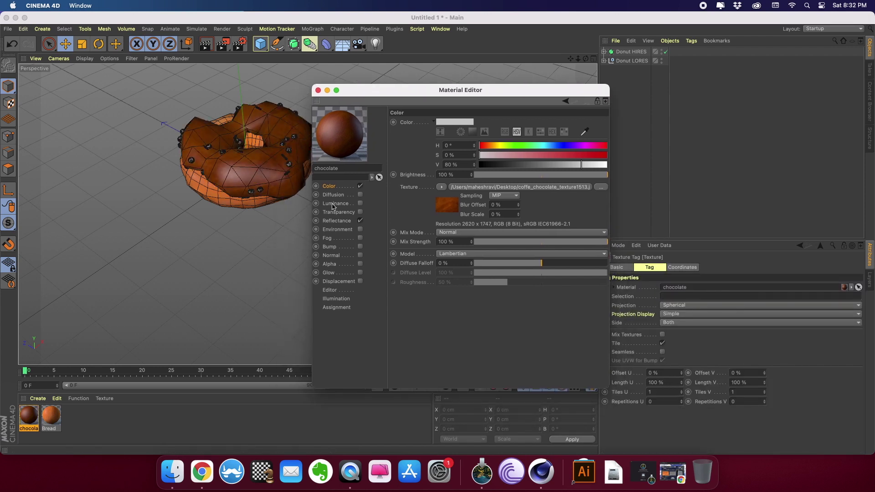
- Replace the chocolate material's Default Specular layer with a Beckmann reflection layer
{"action": "left_click", "coordinate": [338, 221]}
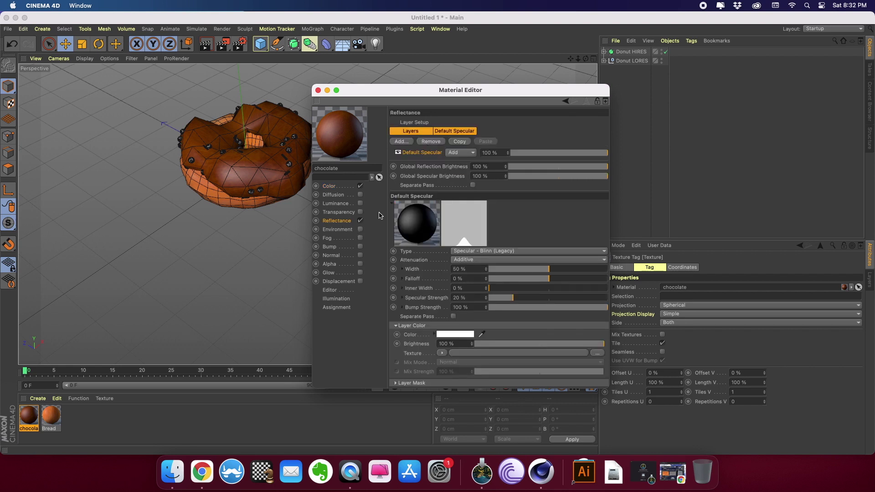
{"action": "left_click", "coordinate": [429, 142]}
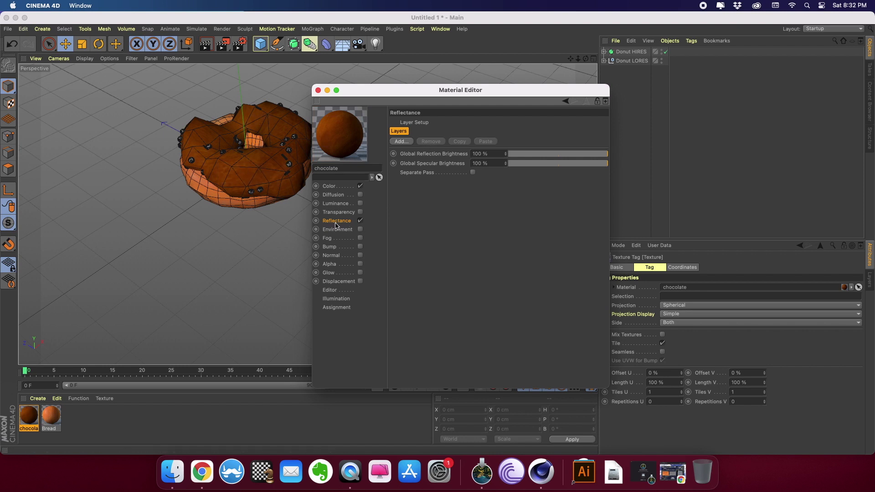
{"action": "left_click", "coordinate": [401, 142]}
{"action": "left_click", "coordinate": [424, 147]}
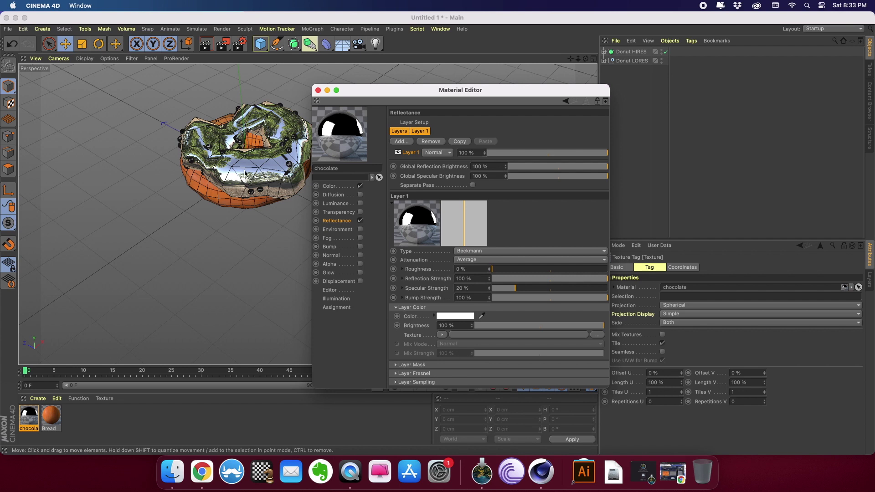
- Set the Beckmann layer to Additive attenuation, 10% reflection strength and 17% roughness
{"action": "left_click", "coordinate": [464, 261]}
{"action": "left_click", "coordinate": [463, 284]}
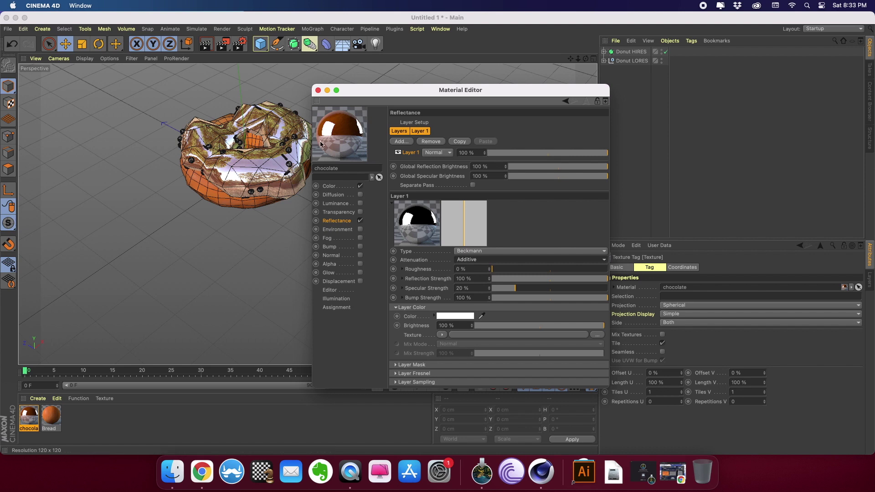
{"action": "left_click_drag", "start_coordinate": [590, 281], "coordinate": [513, 279]}
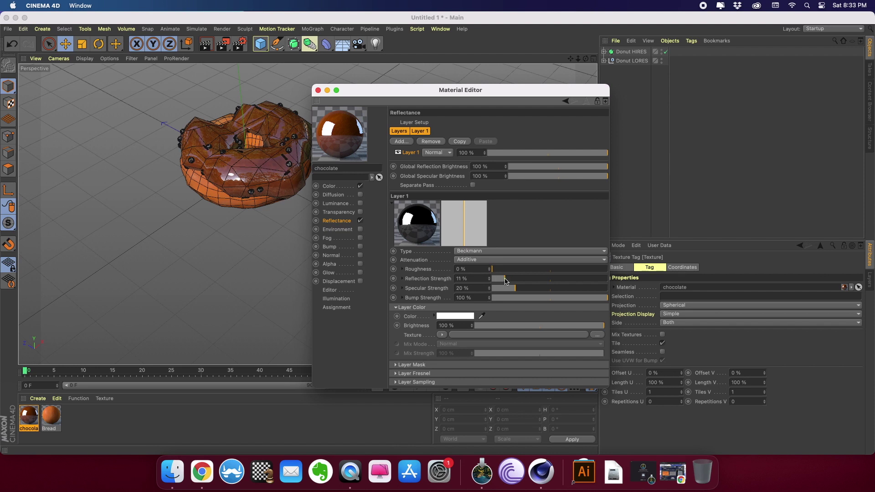
{"action": "left_click", "coordinate": [505, 281]}
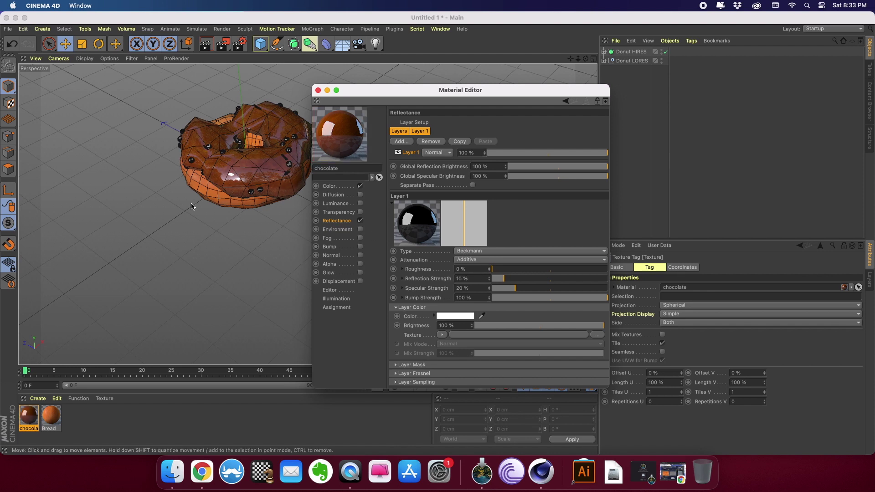
{"action": "left_click", "coordinate": [504, 270]}
{"action": "left_click_drag", "start_coordinate": [505, 273], "coordinate": [514, 273]}
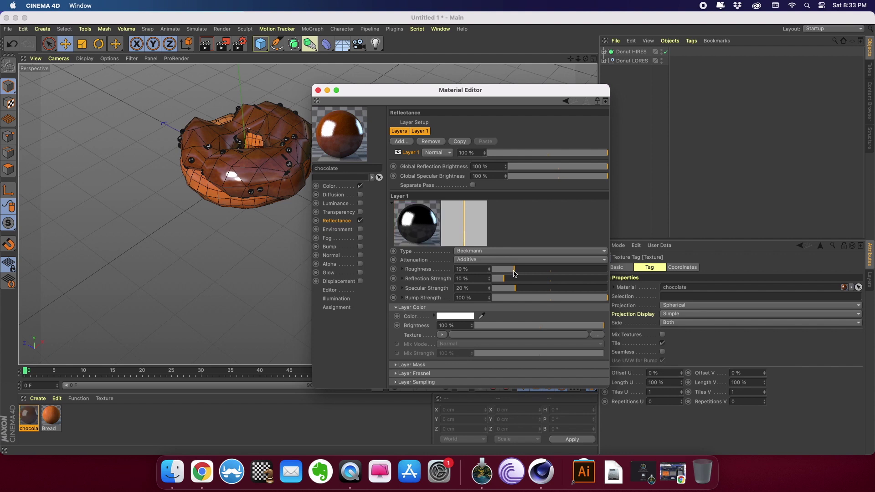
{"action": "left_click_drag", "start_coordinate": [513, 273], "coordinate": [511, 273]}
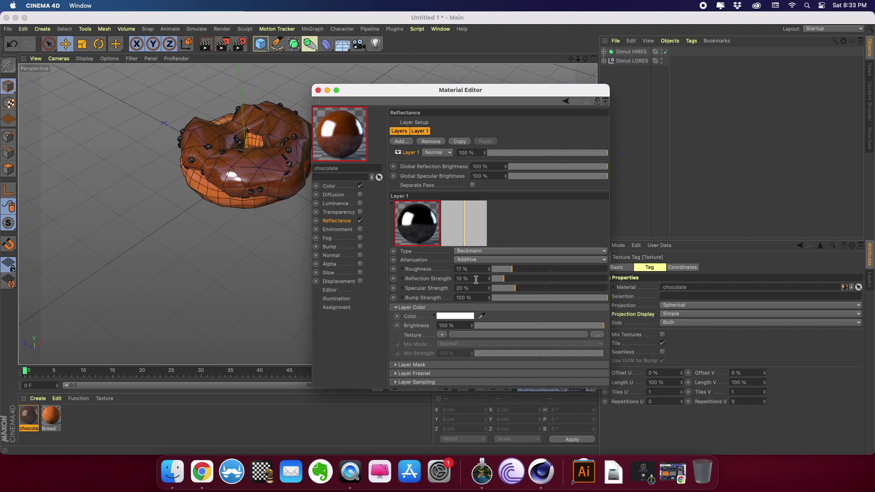
{"action": "left_click", "coordinate": [360, 221]}
{"action": "left_click", "coordinate": [361, 221]}
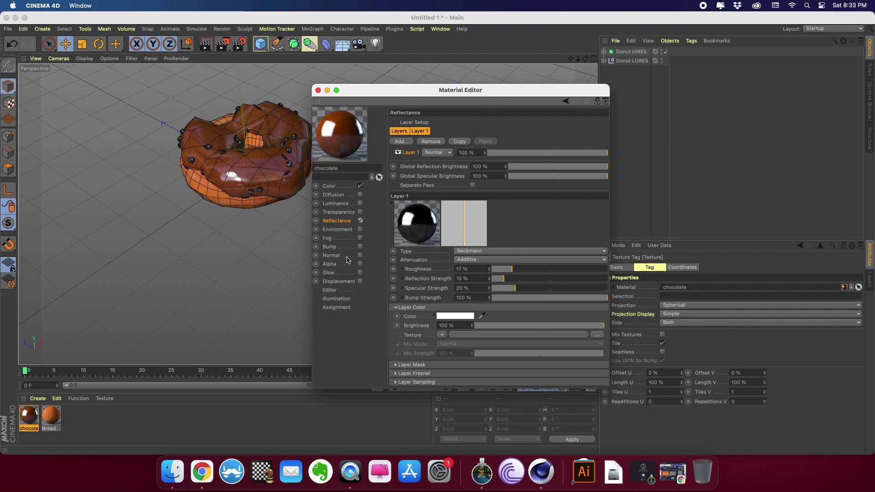
- Enable Bump using coffe_chocolate_texture1513.jpg without copying the file, then close the editor
{"action": "left_click", "coordinate": [330, 247]}
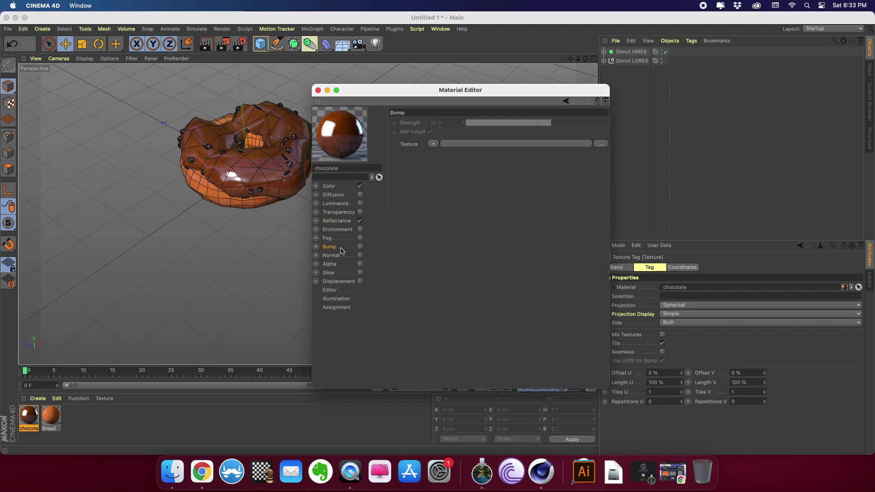
{"action": "left_click", "coordinate": [360, 247]}
{"action": "left_click", "coordinate": [433, 144]}
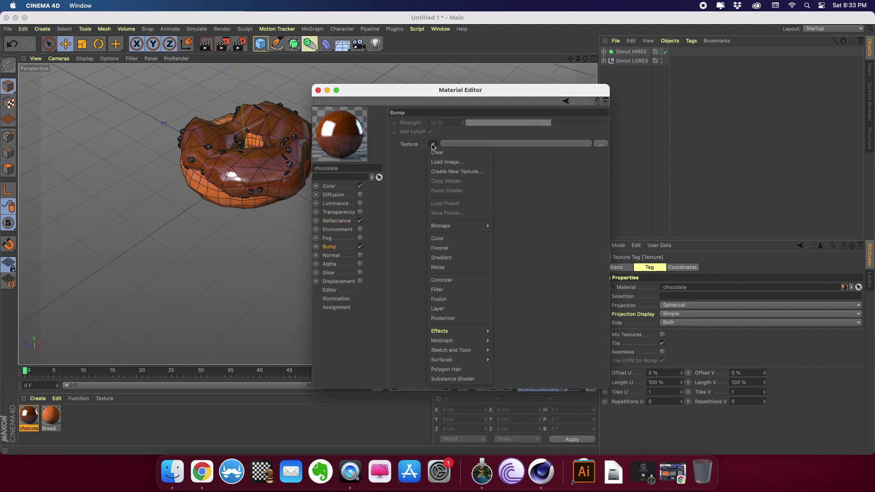
{"action": "left_click", "coordinate": [432, 160]}
{"action": "left_click", "coordinate": [342, 109]}
{"action": "double_click", "coordinate": [342, 109]}
{"action": "left_click", "coordinate": [418, 194]}
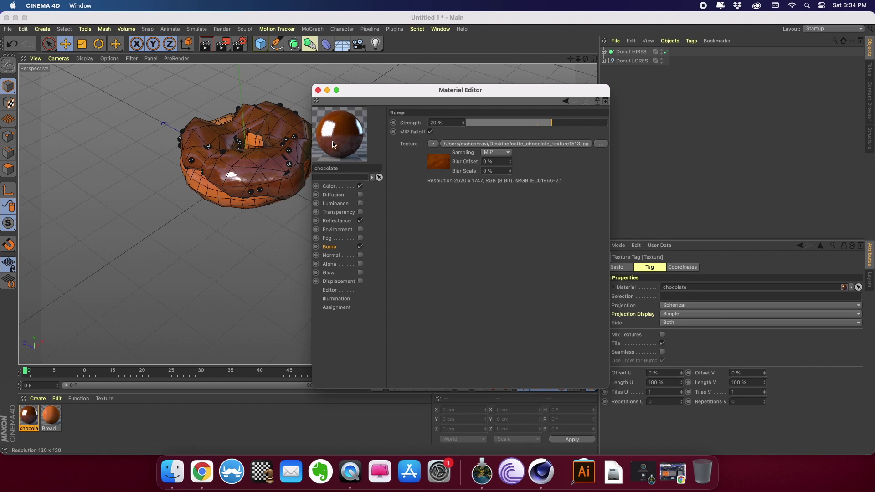
{"action": "left_click", "coordinate": [308, 111]}
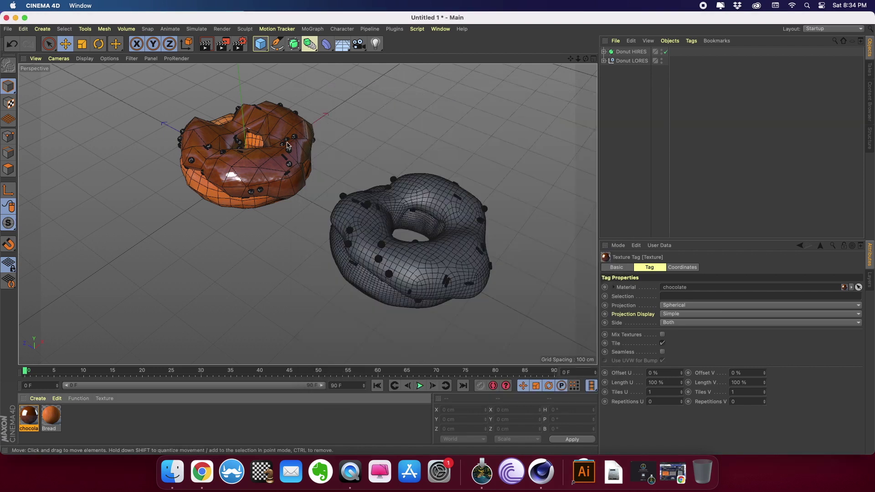
- Create a new standard material coloured green at 32% saturation
{"action": "left_click", "coordinate": [244, 256]}
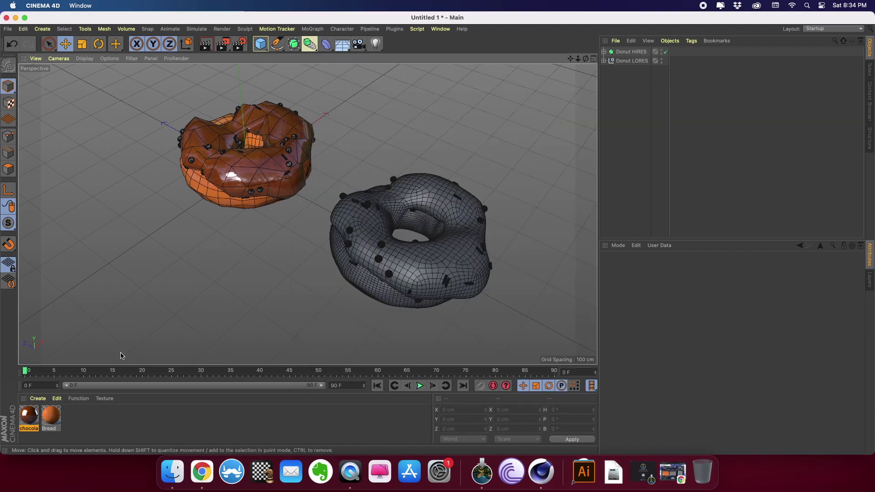
{"action": "left_click", "coordinate": [37, 399]}
{"action": "left_click", "coordinate": [80, 293]}
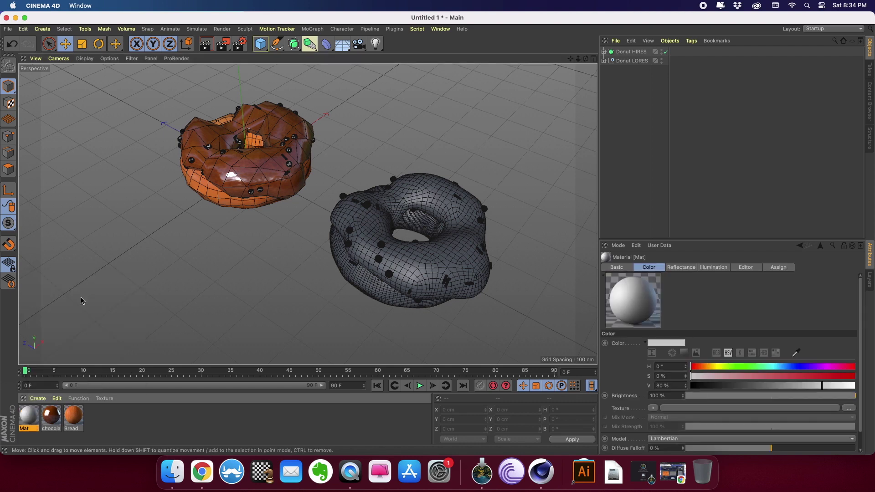
{"action": "double_click", "coordinate": [29, 418]}
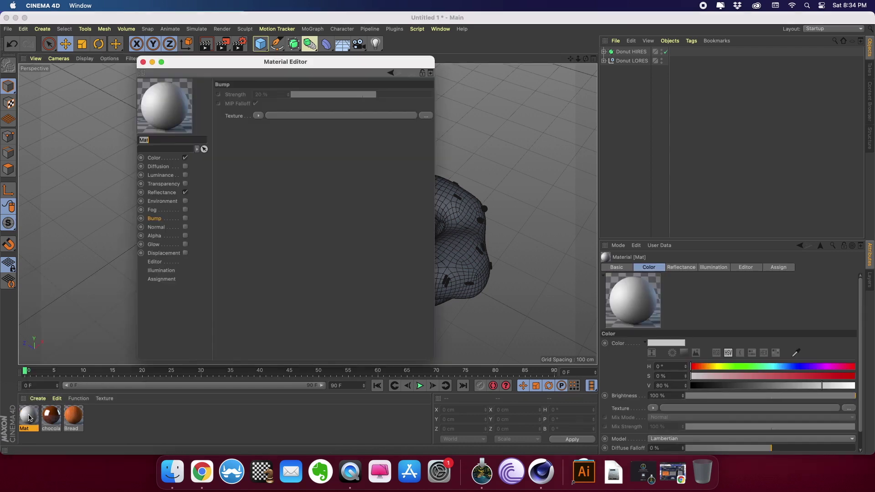
{"action": "left_click_drag", "start_coordinate": [258, 68], "coordinate": [442, 77]}
{"action": "left_click", "coordinate": [339, 168]}
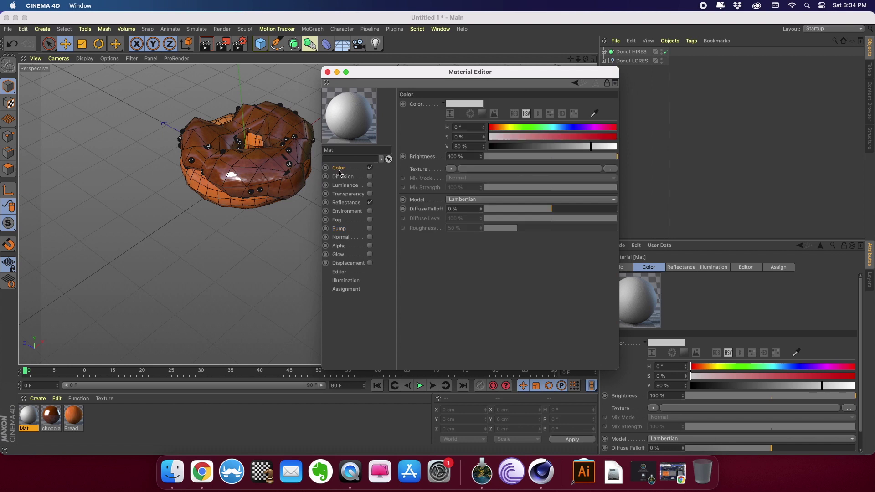
{"action": "left_click", "coordinate": [529, 127]}
{"action": "left_click", "coordinate": [539, 137]}
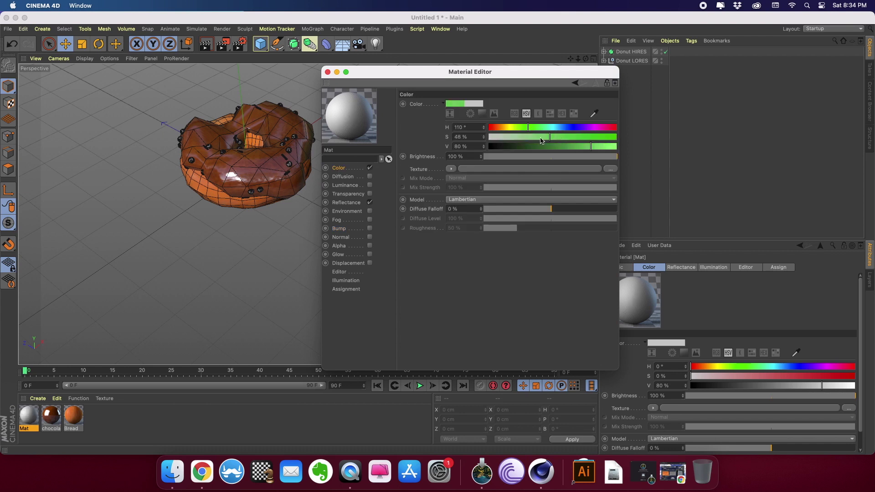
{"action": "left_click", "coordinate": [529, 138]}
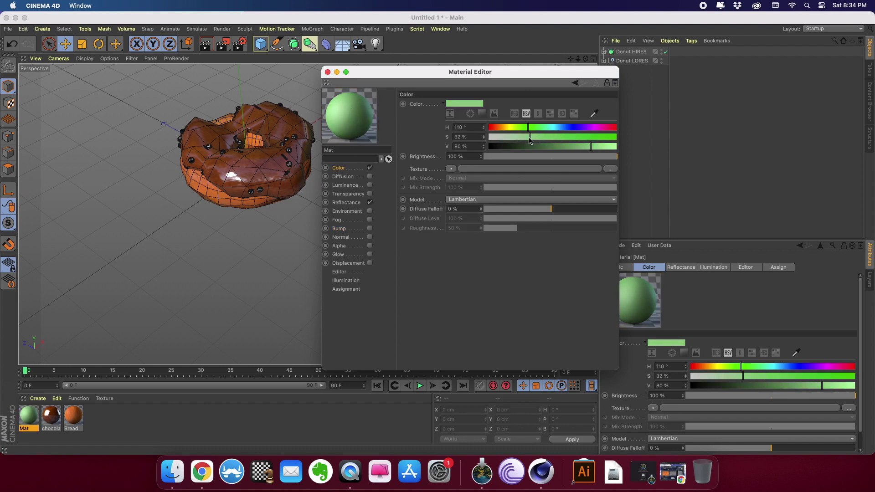
{"action": "left_click_drag", "start_coordinate": [418, 70], "coordinate": [421, 83]}
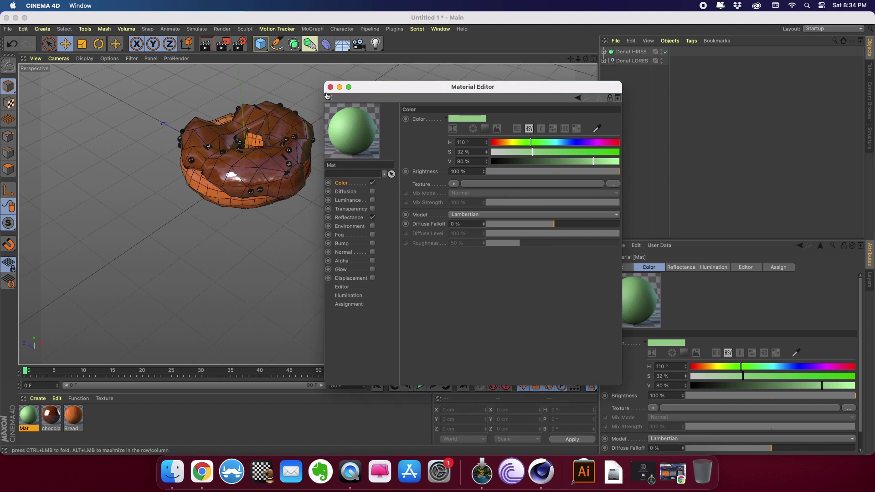
{"action": "left_click", "coordinate": [330, 84]}
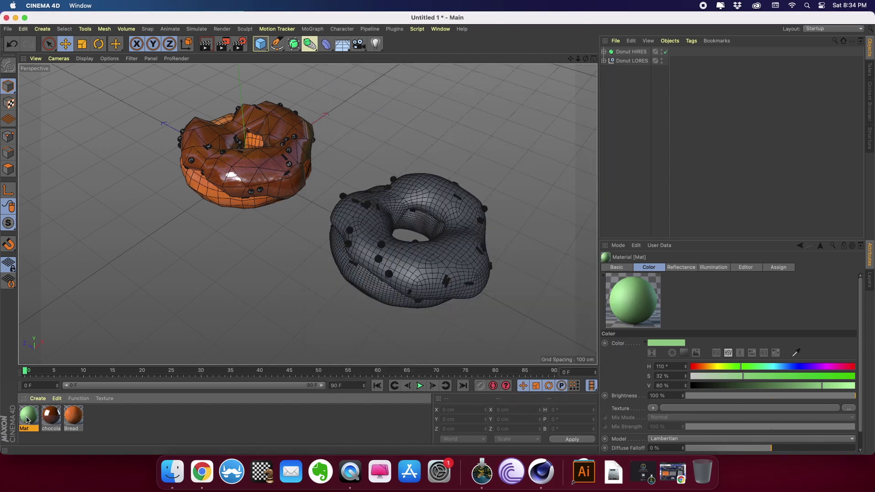
- Duplicate the green material and recolour Mat to lilac, hue 292° and saturation 18%
{"action": "left_click_drag", "start_coordinate": [28, 420], "coordinate": [95, 418], "text": "ctrl"}
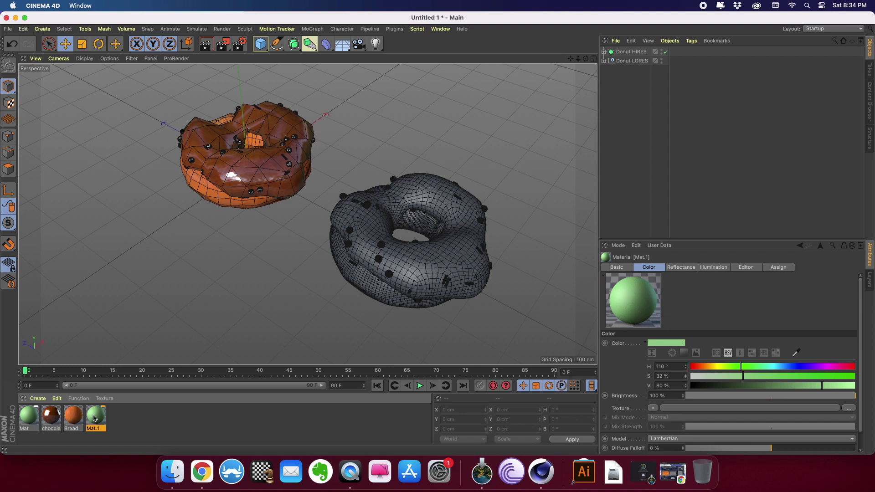
{"action": "double_click", "coordinate": [36, 422]}
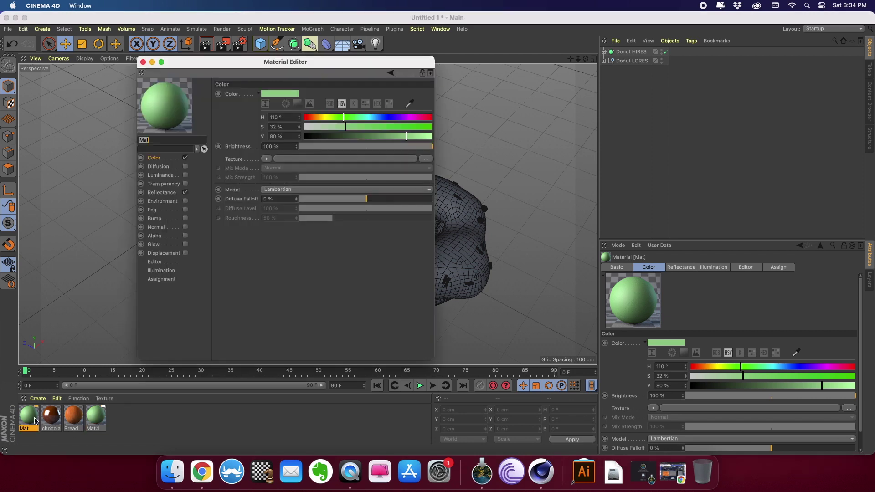
{"action": "left_click", "coordinate": [407, 118]}
{"action": "left_click", "coordinate": [327, 127]}
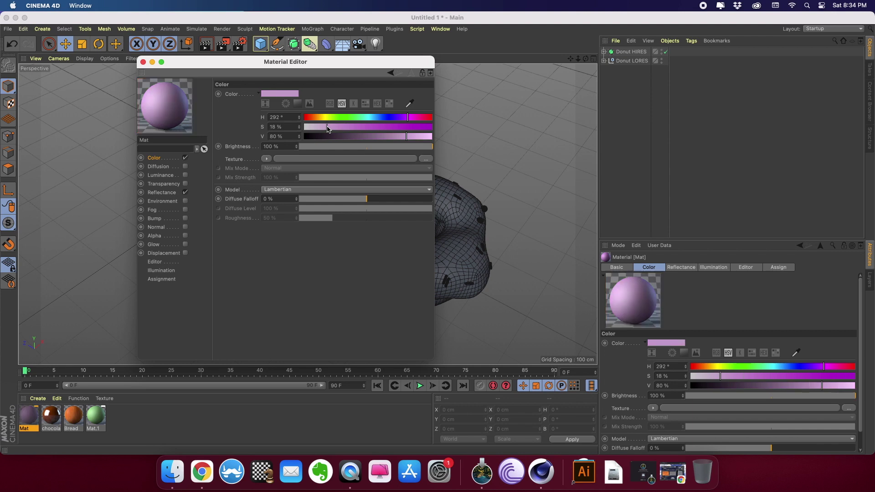
{"action": "left_click", "coordinate": [143, 62]}
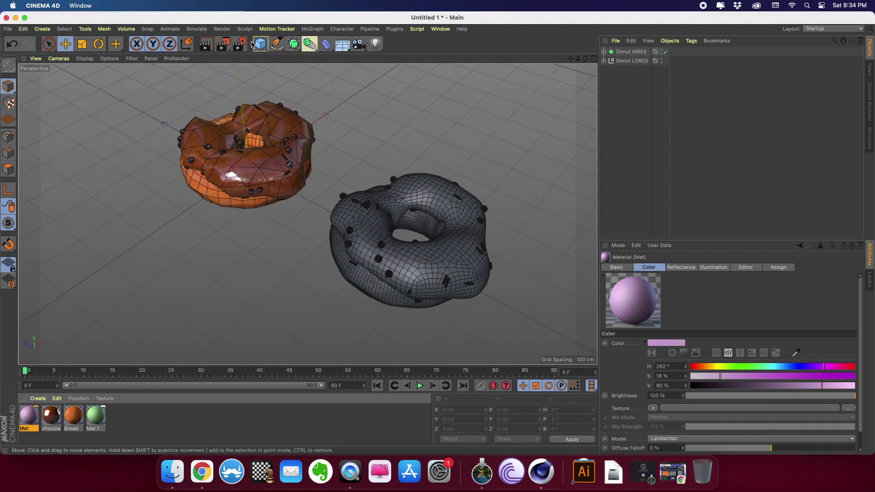
- Apply the purple Mat to the Cloner's Capsule and the green Mat.1 to its Sphere
{"action": "left_click", "coordinate": [603, 52]}
{"action": "left_click", "coordinate": [609, 61]}
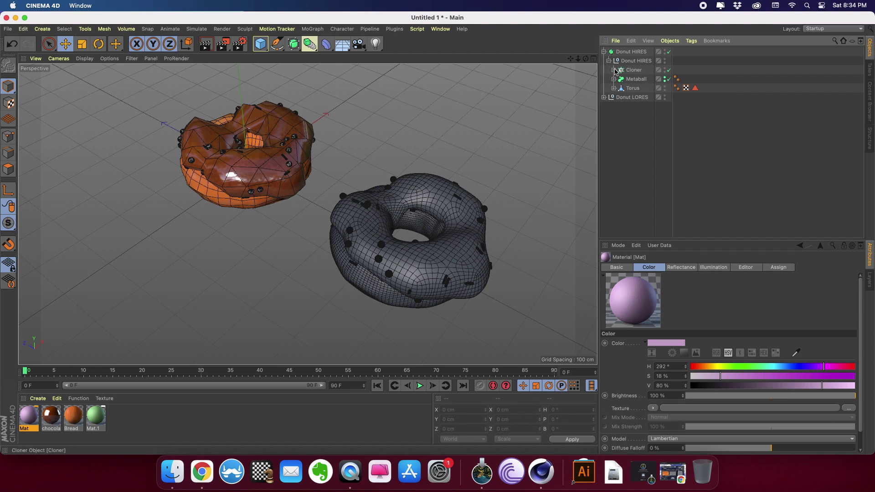
{"action": "left_click", "coordinate": [614, 70]}
{"action": "left_click_drag", "start_coordinate": [143, 369], "coordinate": [651, 81]}
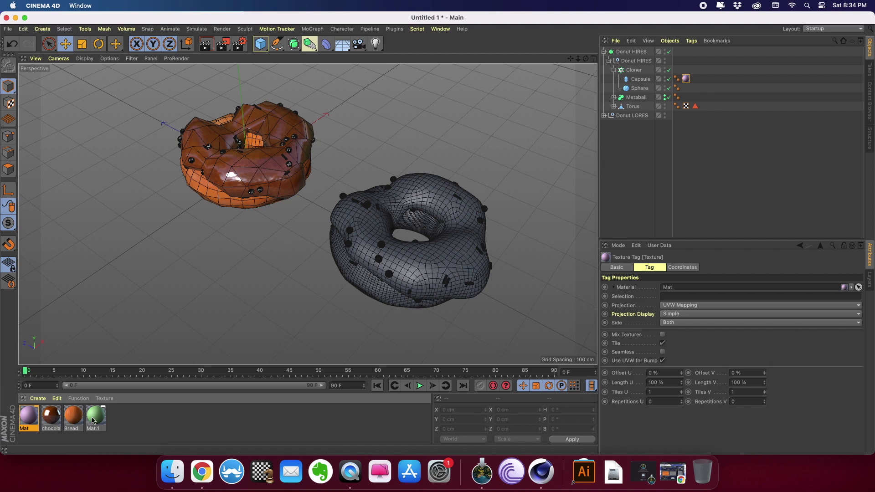
{"action": "left_click_drag", "start_coordinate": [93, 420], "coordinate": [640, 89]}
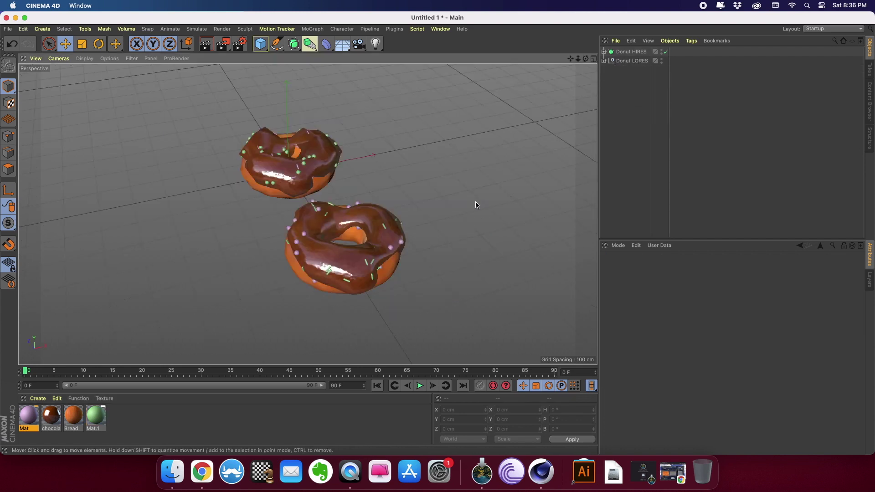
- Orbit the viewport to inspect the coloured sprinkles on both donuts
{"action": "left_click_drag", "start_coordinate": [476, 205], "coordinate": [440, 162], "text": "alt"}
{"action": "left_click_drag", "start_coordinate": [331, 231], "coordinate": [387, 211], "text": "alt"}
{"action": "left_click_drag", "start_coordinate": [289, 227], "coordinate": [221, 178], "text": "alt"}
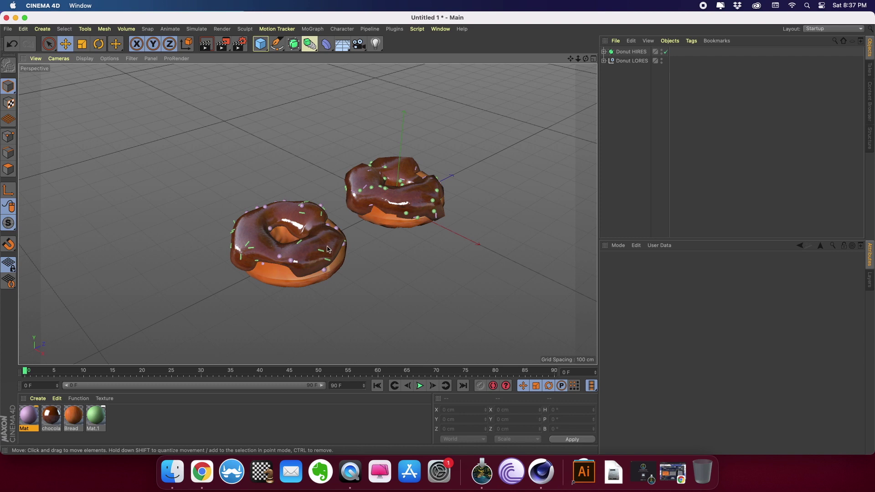
{"action": "left_click_drag", "start_coordinate": [269, 298], "coordinate": [290, 307], "text": "alt"}
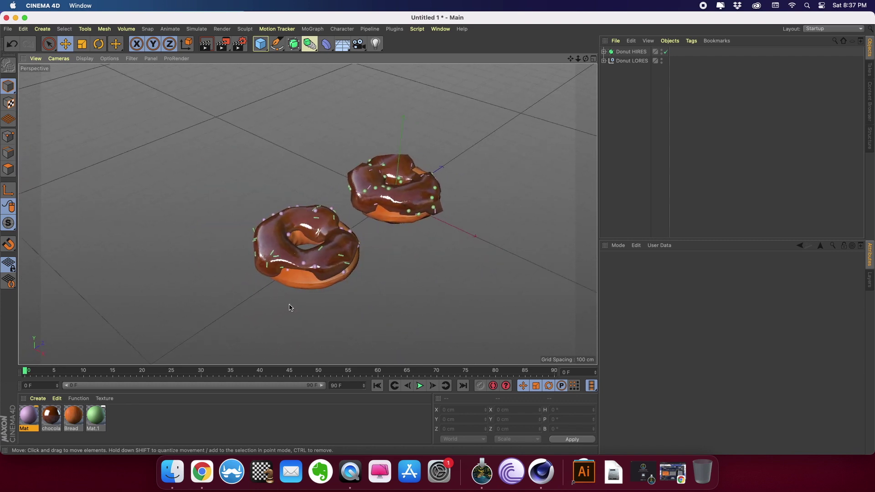
- Add a Floor raised to 7.641 cm and a Sky object to the scene
{"action": "left_click", "coordinate": [343, 43]}
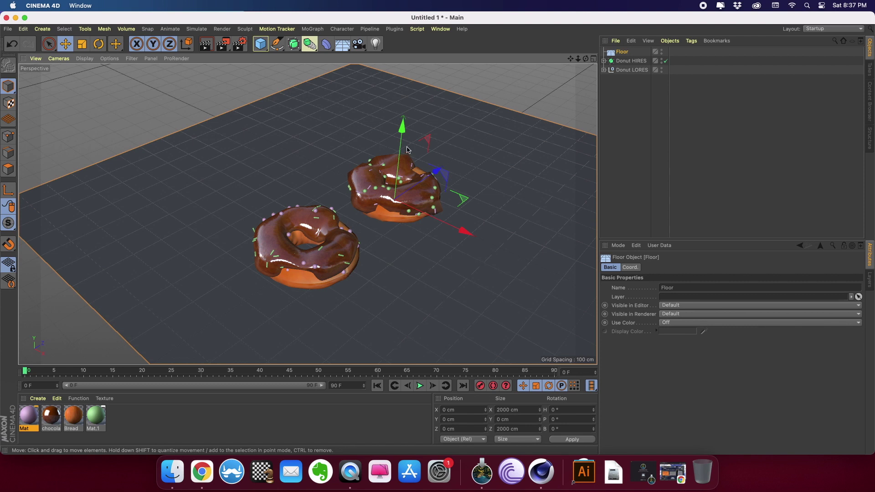
{"action": "left_click_drag", "start_coordinate": [405, 143], "coordinate": [403, 139]}
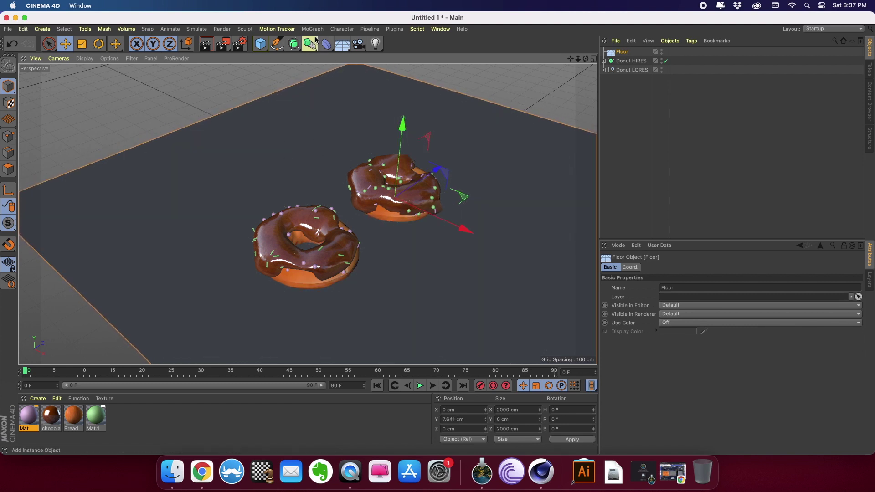
{"action": "left_click", "coordinate": [342, 44]}
{"action": "left_click", "coordinate": [370, 72]}
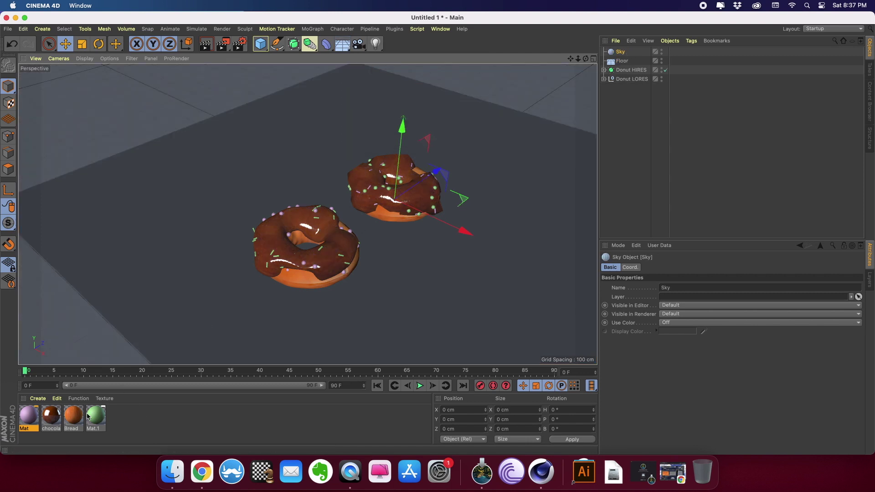
{"action": "left_click", "coordinate": [169, 473]}
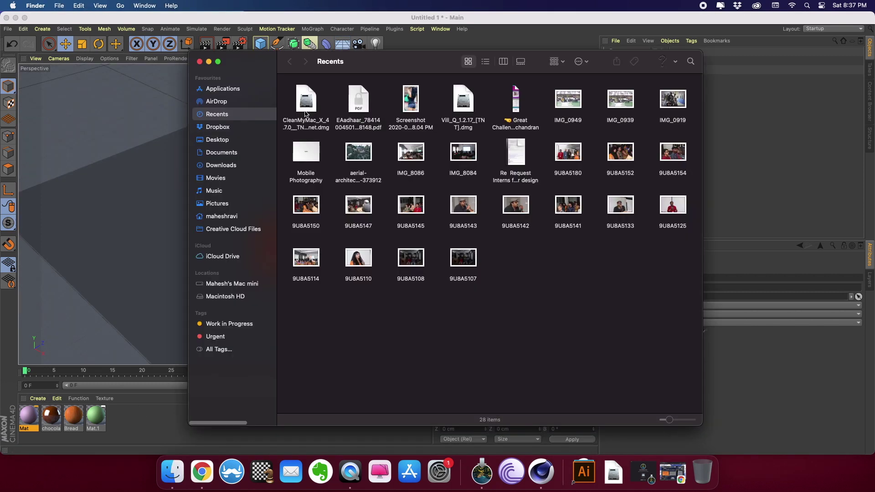
- Import immenstadter_horn_1k.hdr from the Desktop as a material, without copying, and apply it to the Sky
{"action": "left_click", "coordinate": [217, 139]}
{"action": "left_click_drag", "start_coordinate": [261, 59], "coordinate": [369, 59]}
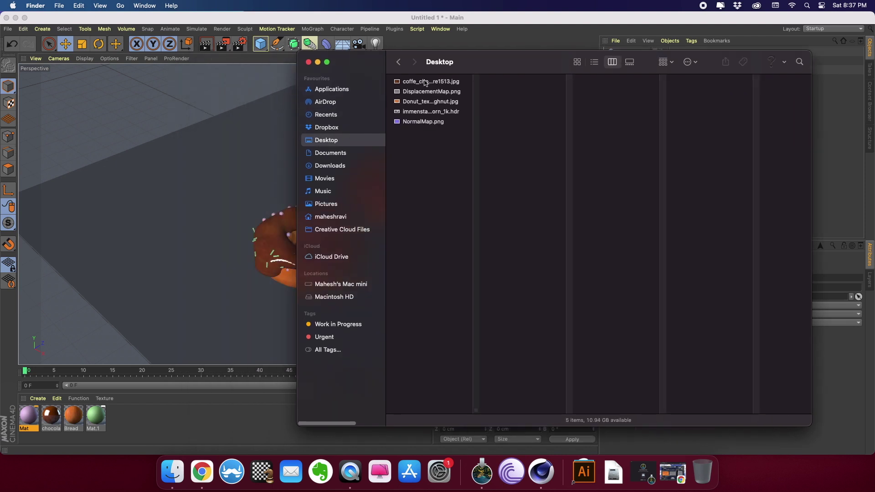
{"action": "left_click", "coordinate": [411, 112]}
{"action": "left_click_drag", "start_coordinate": [404, 119], "coordinate": [541, 472]}
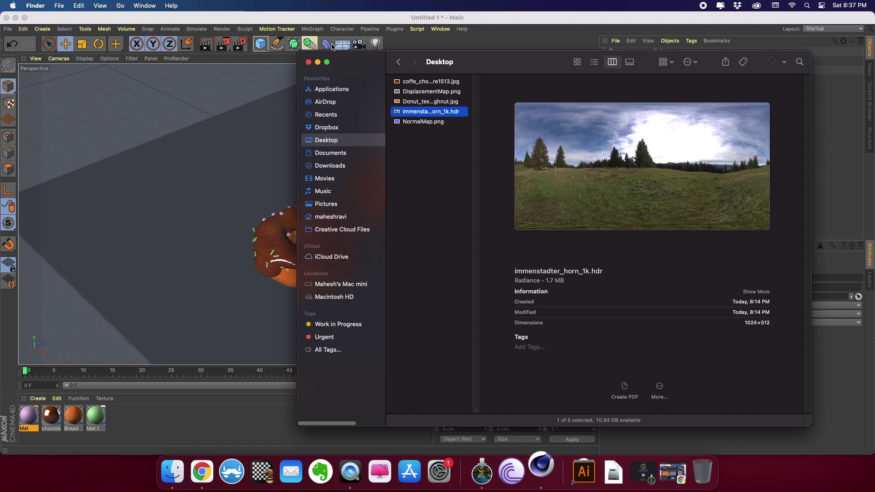
{"action": "left_click", "coordinate": [318, 62]}
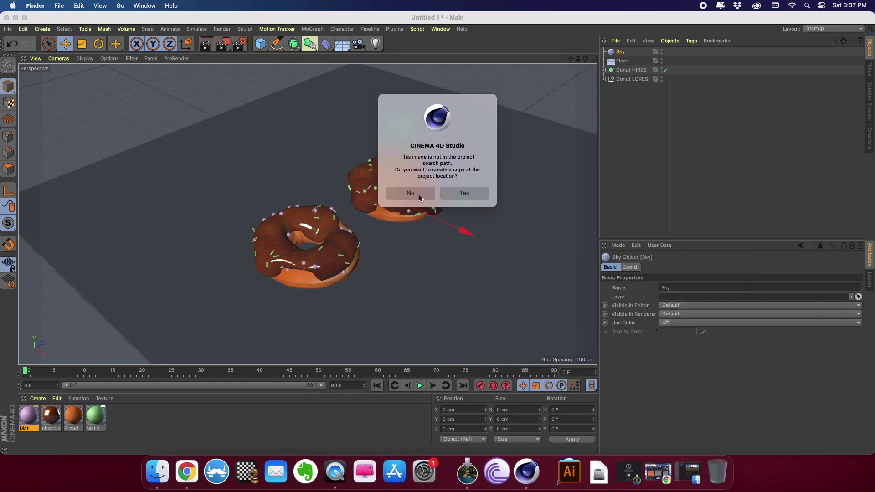
{"action": "left_click", "coordinate": [420, 198]}
{"action": "left_click_drag", "start_coordinate": [120, 411], "coordinate": [618, 58]}
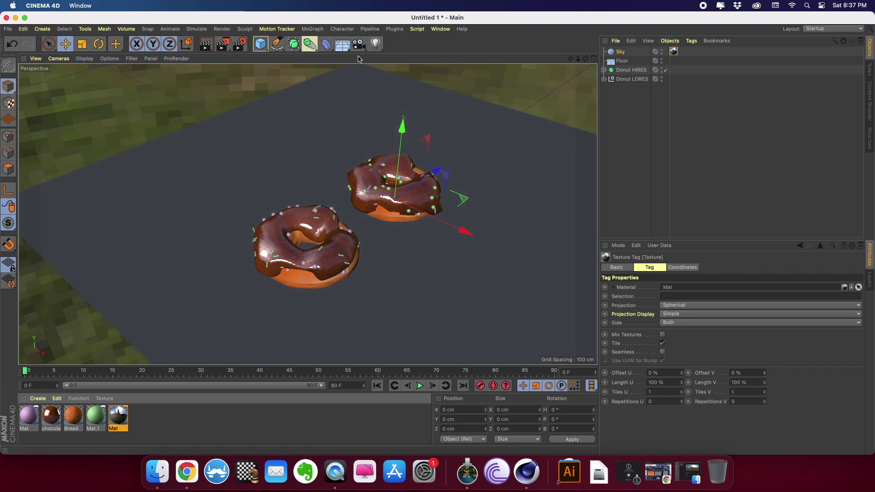
- Hide the Donut LORES object in both the viewport and renders
{"action": "left_click", "coordinate": [243, 53]}
{"action": "left_click_drag", "start_coordinate": [300, 46], "coordinate": [362, 35]}
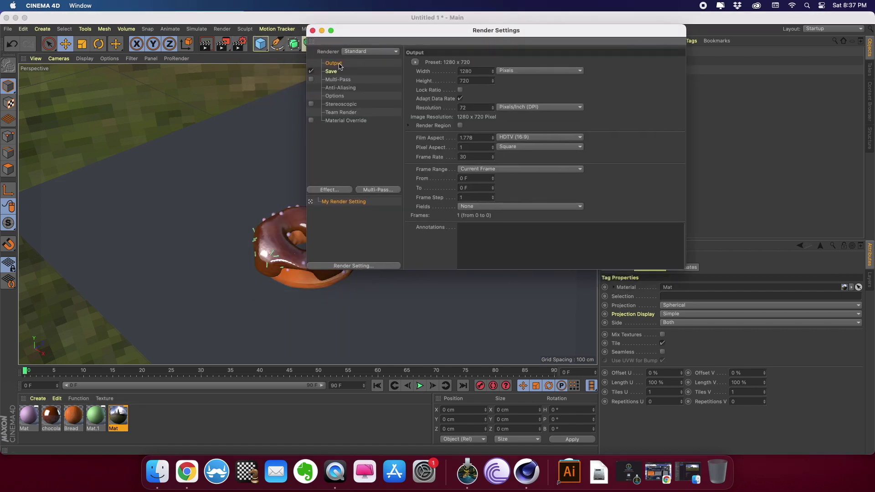
{"action": "left_click", "coordinate": [312, 30]}
{"action": "left_click", "coordinate": [661, 79]}
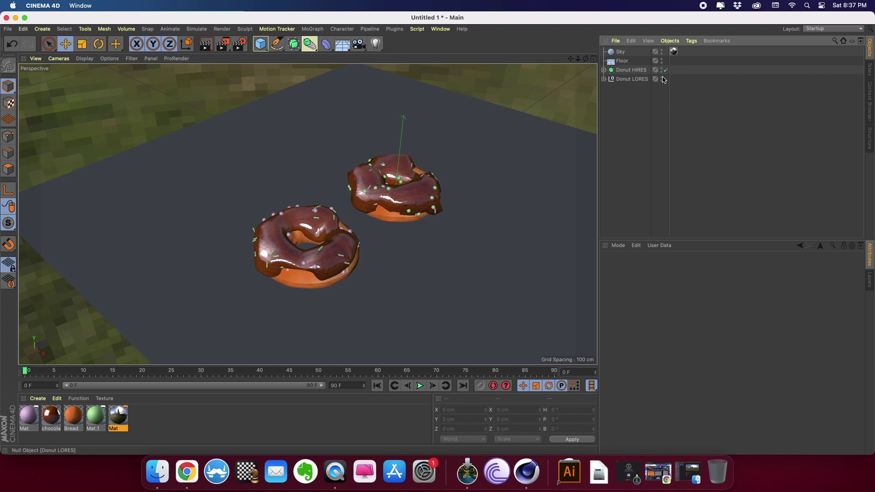
{"action": "left_click", "coordinate": [662, 78]}
{"action": "left_click", "coordinate": [662, 81]}
{"action": "left_click", "coordinate": [622, 60]}
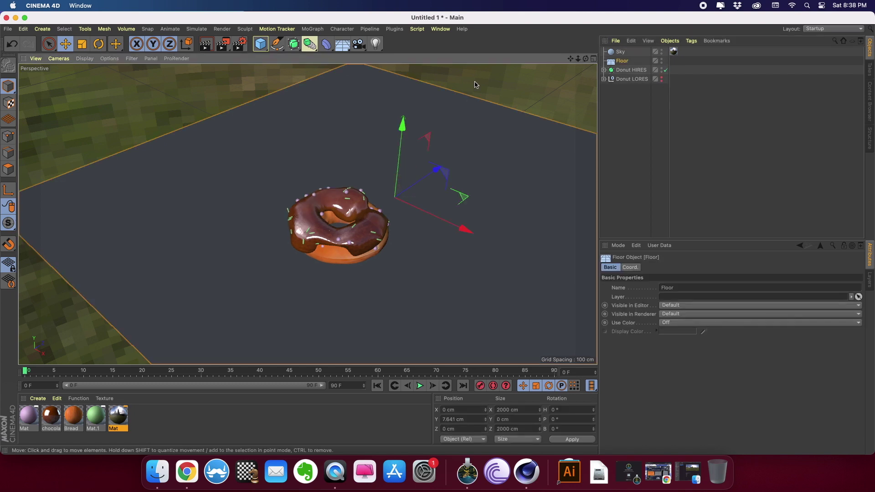
- Set the renderer to Physical with Global Illumination and Ambient Occlusion, and create material Mat.2
{"action": "left_click", "coordinate": [239, 44]}
{"action": "left_click_drag", "start_coordinate": [236, 47], "coordinate": [302, 62]}
{"action": "left_click", "coordinate": [365, 77]}
{"action": "left_click", "coordinate": [348, 95]}
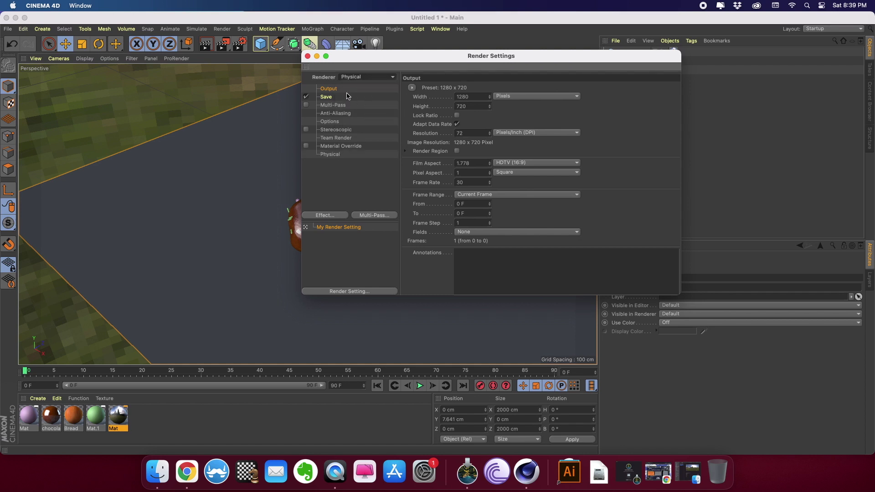
{"action": "left_click", "coordinate": [323, 219]}
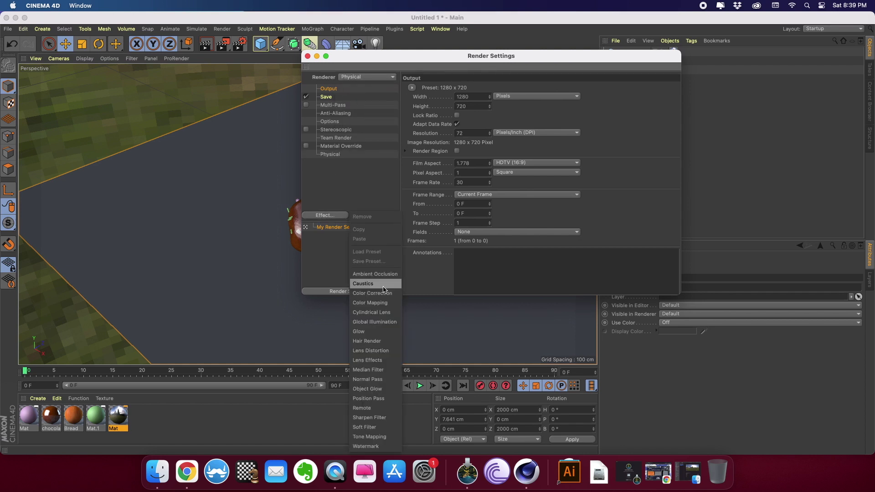
{"action": "left_click", "coordinate": [365, 322]}
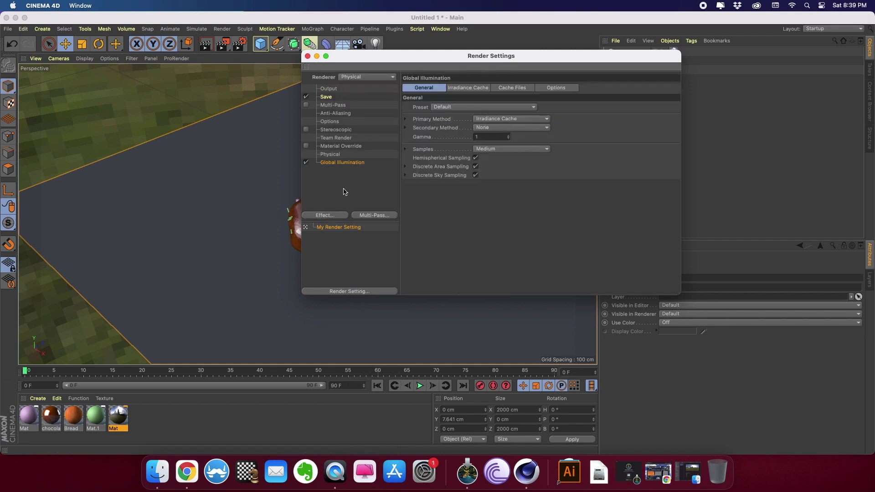
{"action": "left_click", "coordinate": [330, 211]}
{"action": "left_click", "coordinate": [367, 276]}
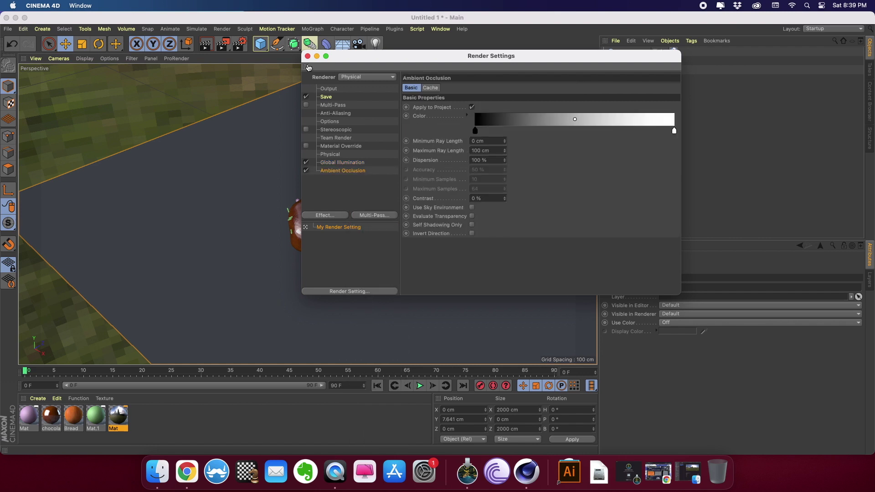
{"action": "left_click", "coordinate": [307, 56]}
{"action": "left_click", "coordinate": [38, 398]}
{"action": "left_click", "coordinate": [60, 291]}
- Apply Mat.2 to the floor, render the view, and screenshot the rendered result
{"action": "left_click_drag", "start_coordinate": [38, 410], "coordinate": [91, 206]}
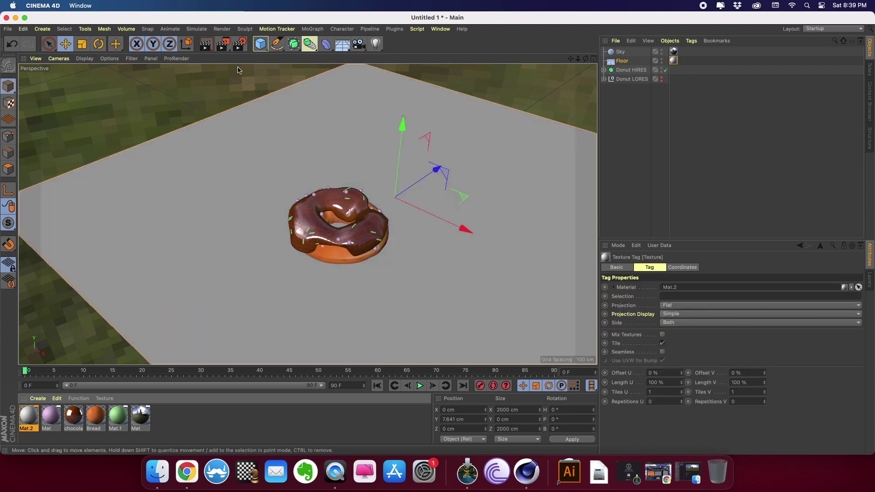
{"action": "left_click", "coordinate": [205, 45]}
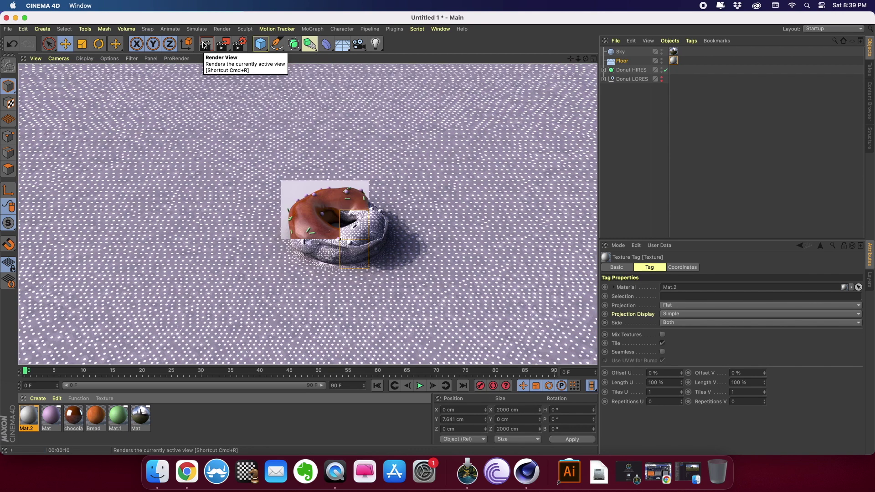
{"action": "key", "text": "super+shift+4"}
{"action": "left_click_drag", "start_coordinate": [20, 66], "coordinate": [550, 361]}
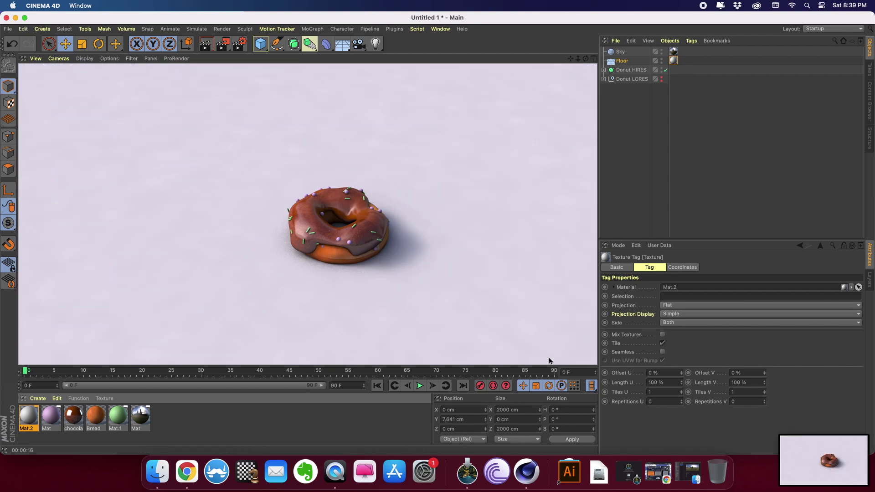